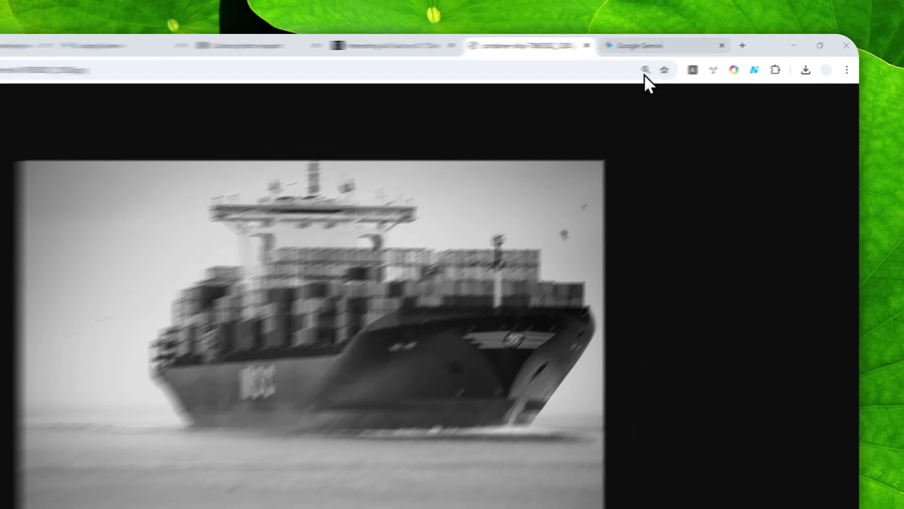
Check Gemini's colourised container-ship image against the grey original, then open a new browser tab.
left_click(715, 43)
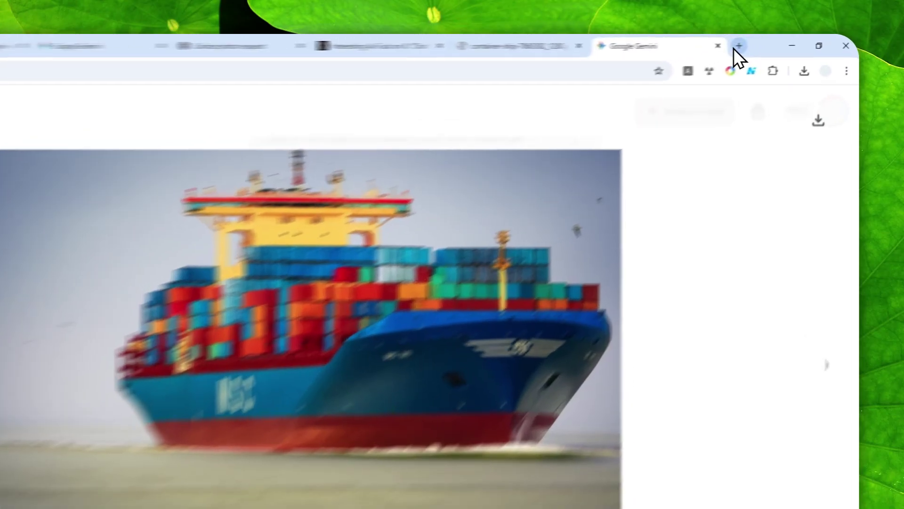
left_click(773, 42)
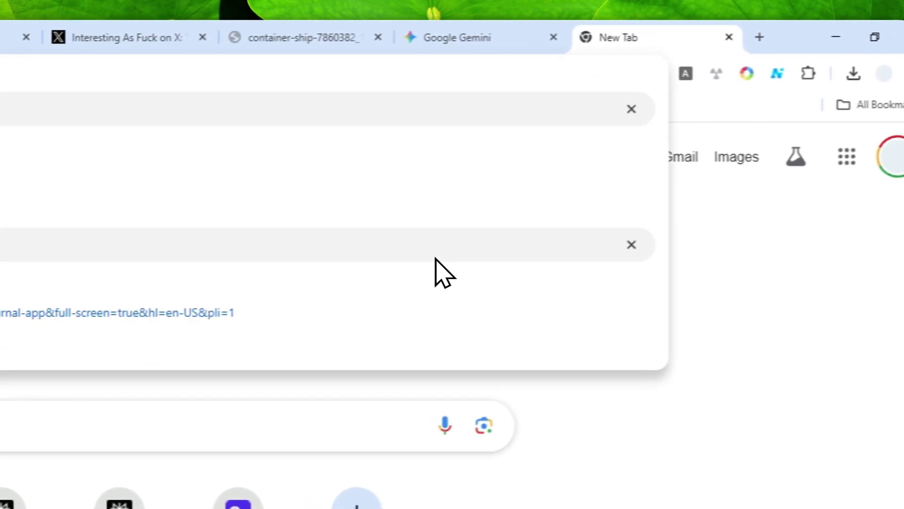
Load gemini.google.com in the new tab and chatgpt.com in a second new tab.
key("Return")
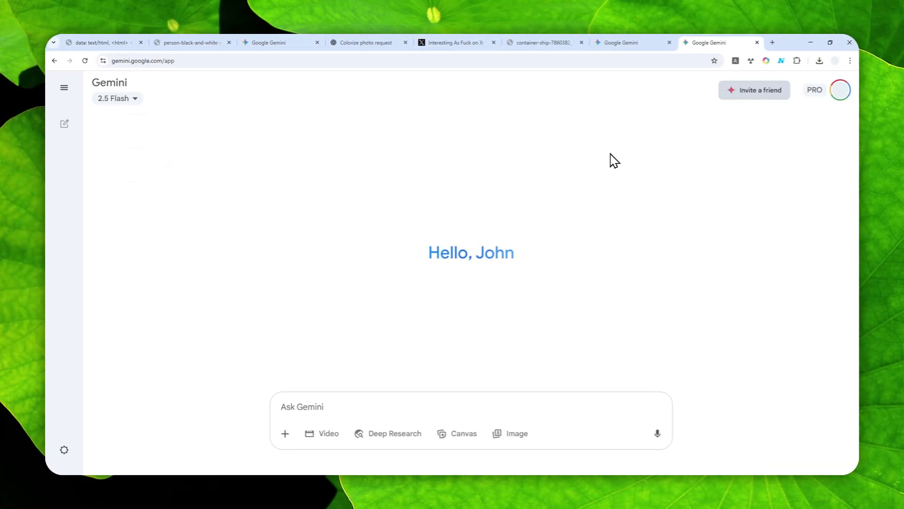
key("ctrl+t")
type("chat")
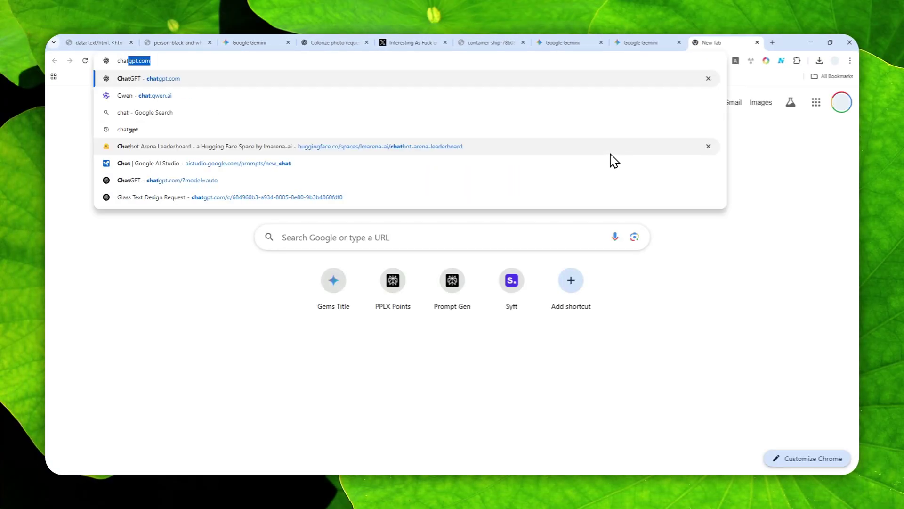
key("Return")
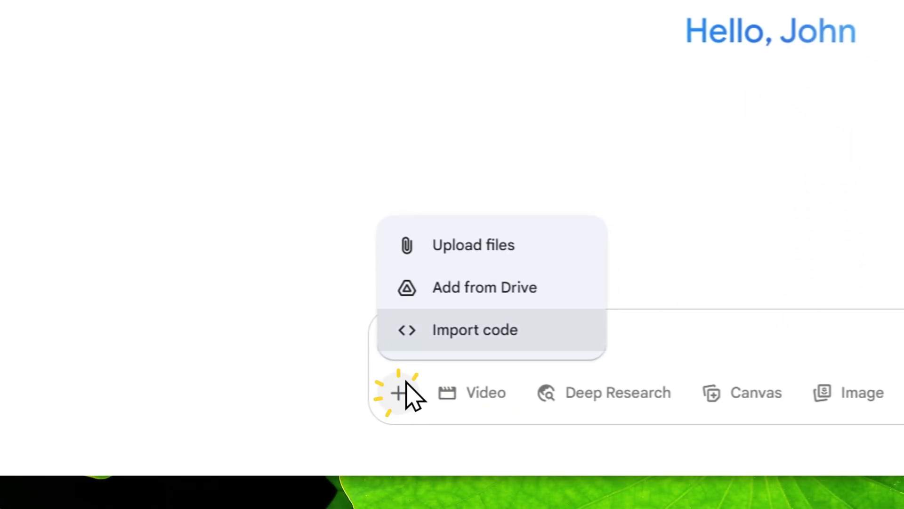
Upload the pexels-prolificpeople-30221760 family photo to the Gemini chat.
left_click(506, 240)
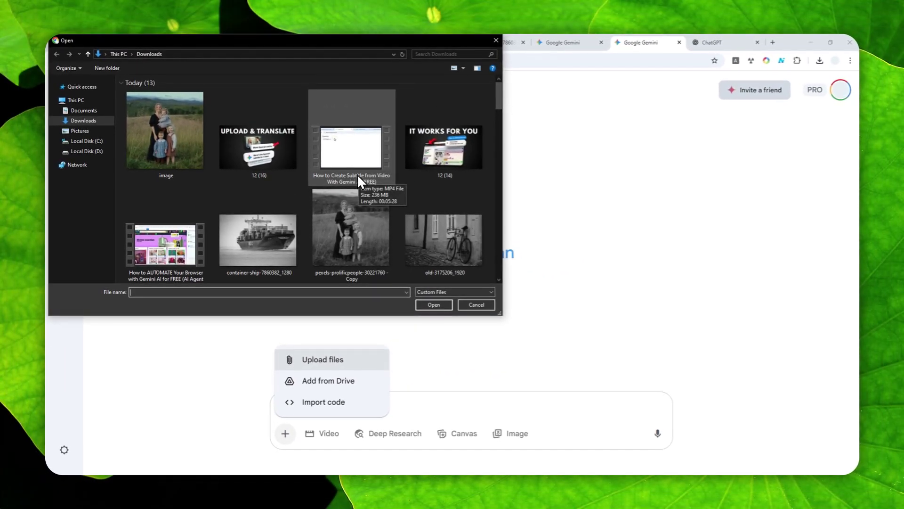
scroll(359, 178, "down", 2)
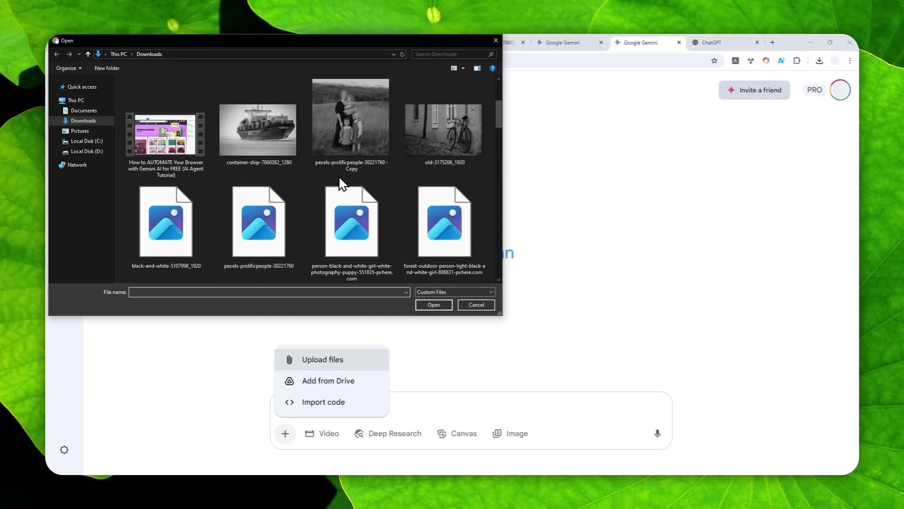
left_click(266, 222)
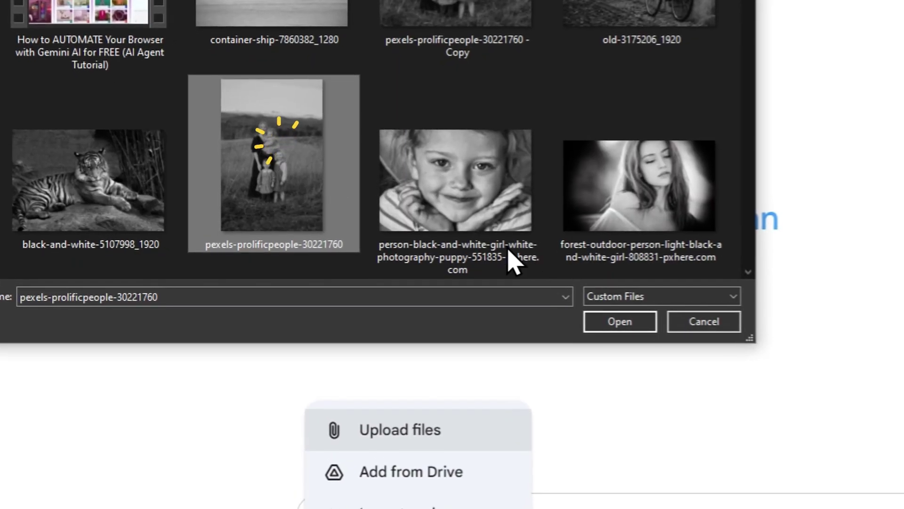
left_click(433, 305)
left_click(379, 368)
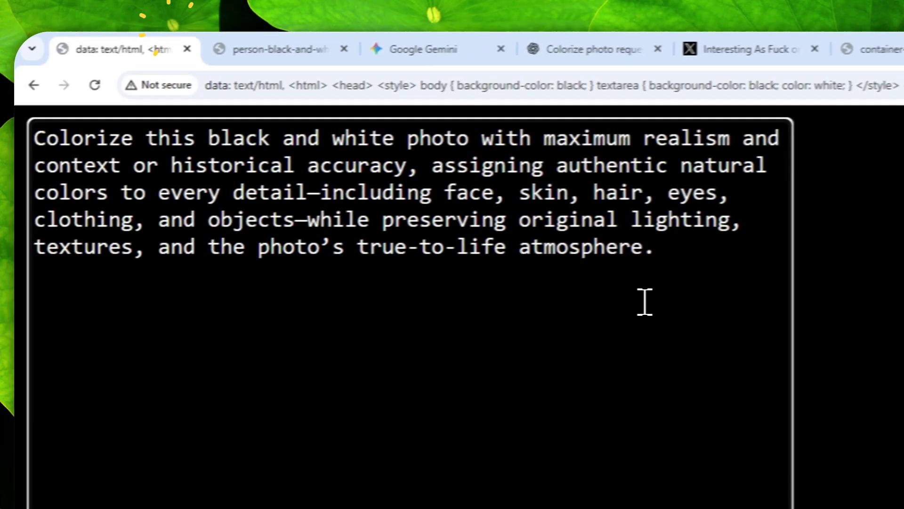
Copy the colorize prompt into Ask Gemini and submit it in Image mode.
left_click_drag(695, 275, 7, 134)
right_click(391, 167)
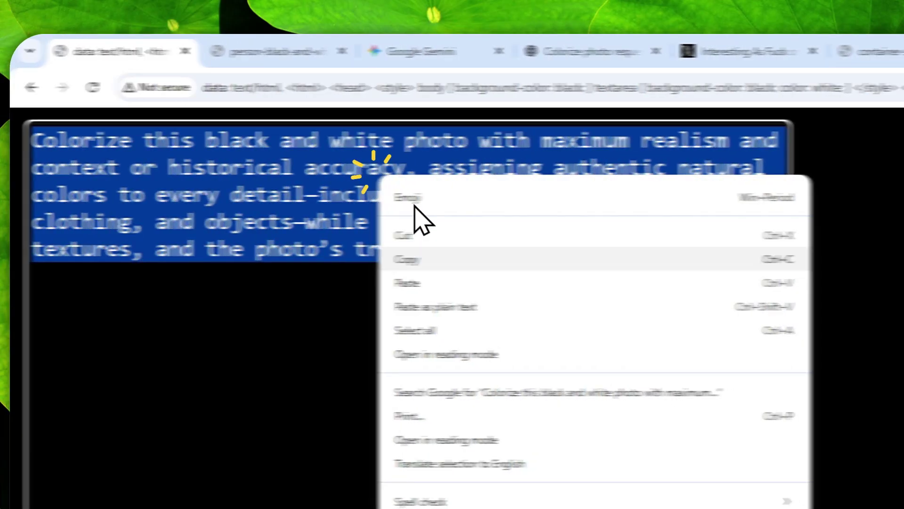
left_click(487, 271)
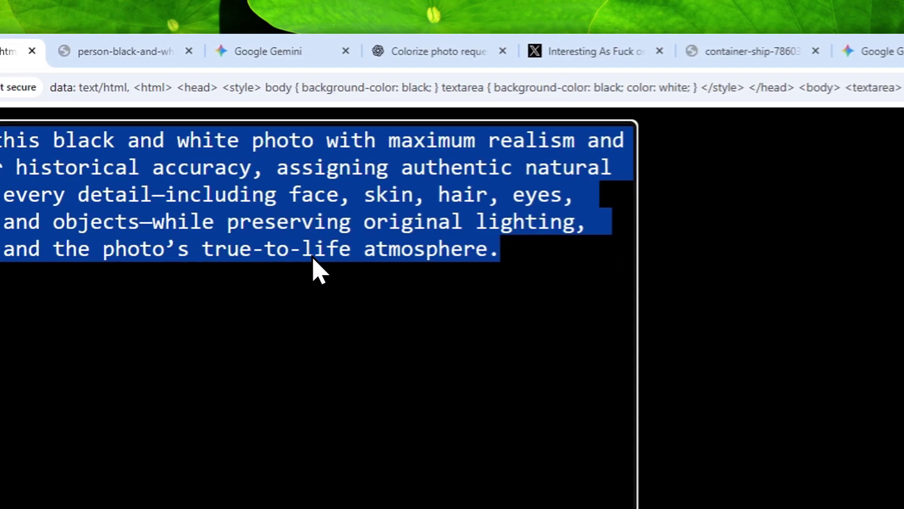
left_click(703, 75)
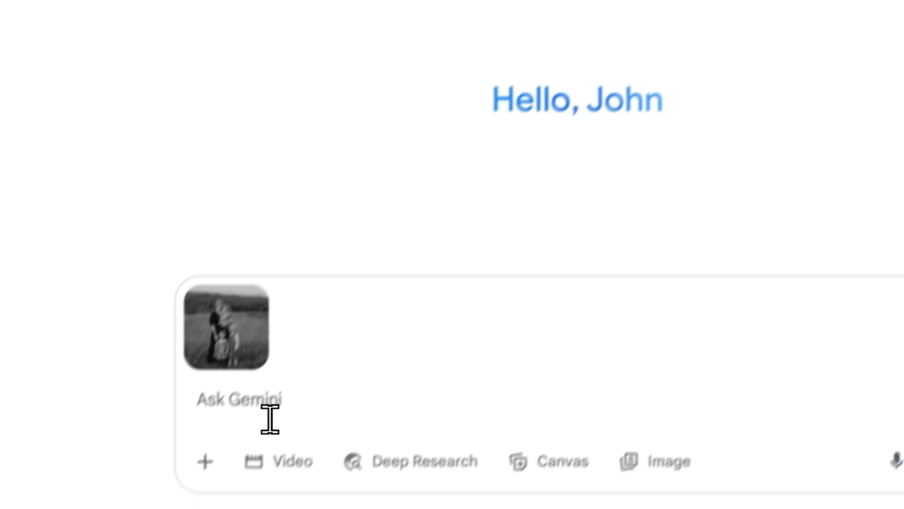
right_click(249, 403)
left_click(347, 165)
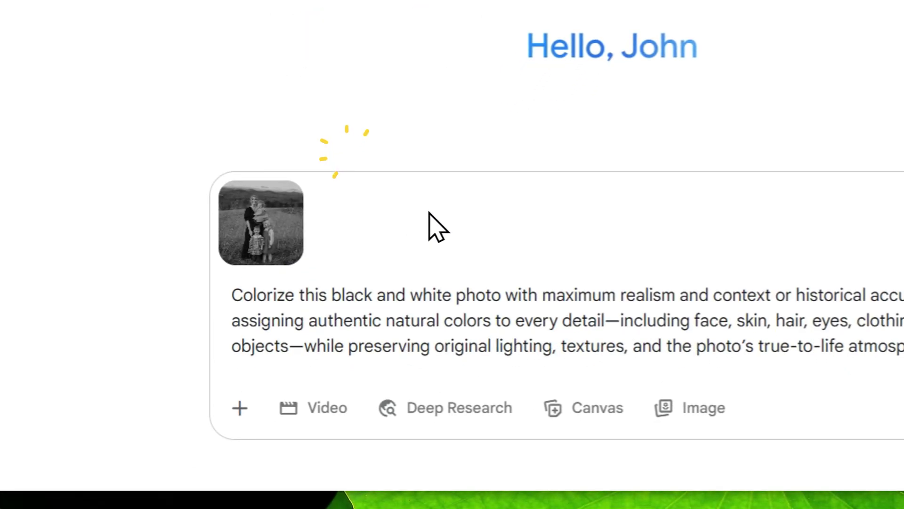
left_click(558, 402)
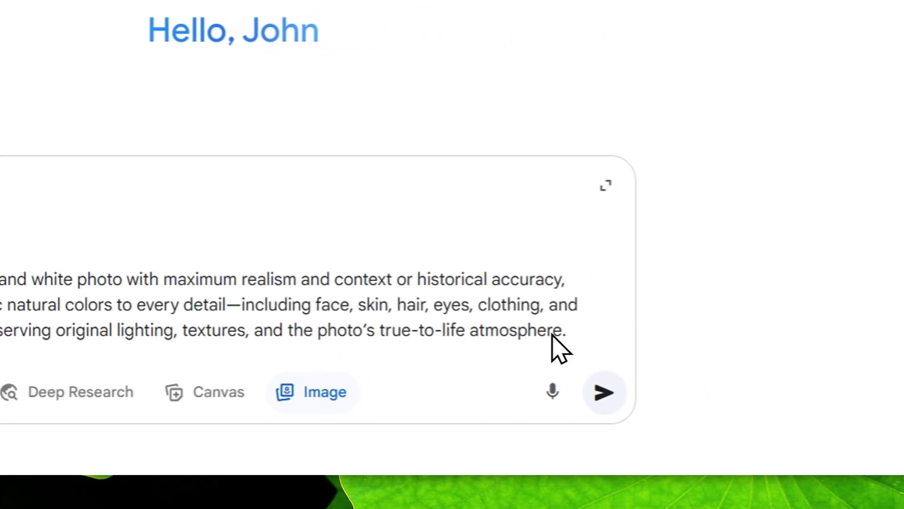
left_click(606, 395)
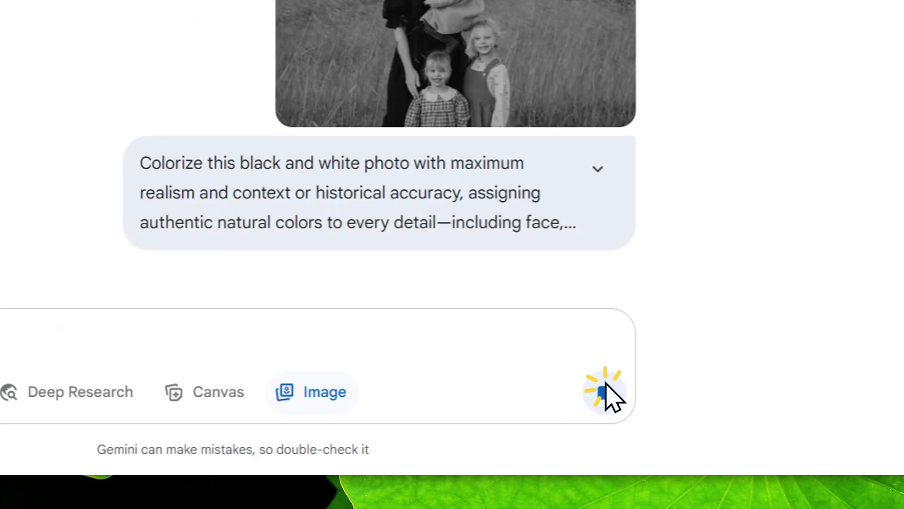
Attach the pexels-prolificpeople-30221760 family photo in the ChatGPT tab.
left_click(659, 21)
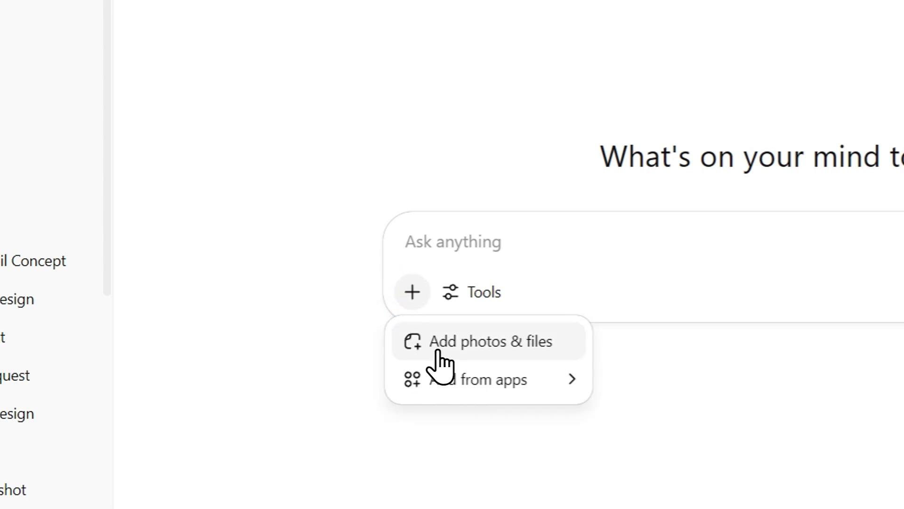
left_click(440, 349)
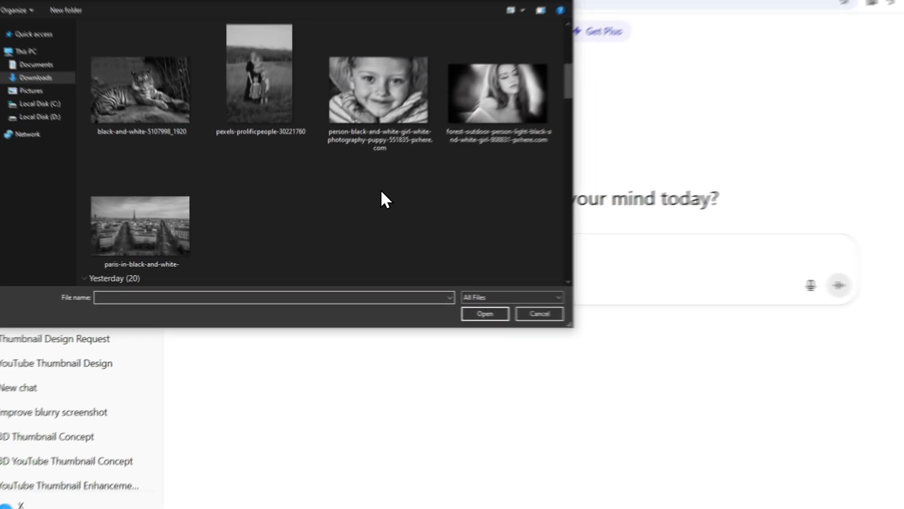
scroll(381, 197, "up", 2)
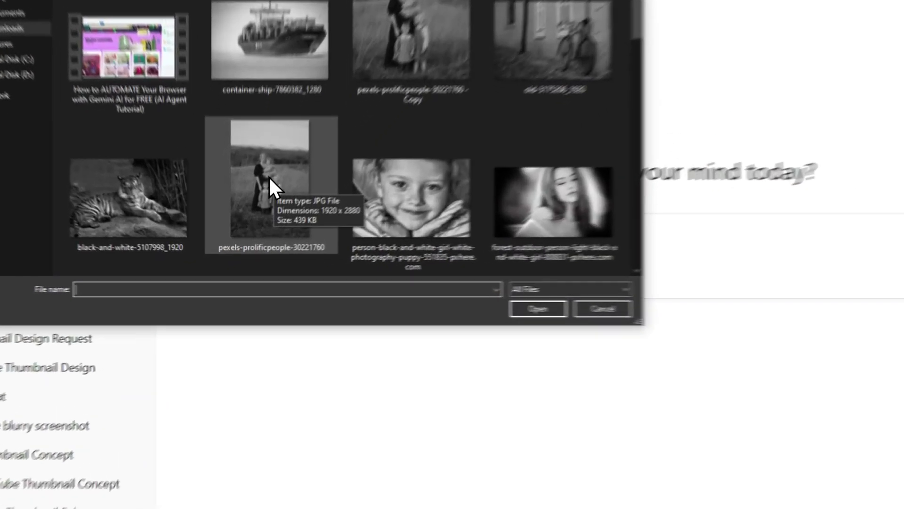
left_click(258, 220)
left_click(434, 304)
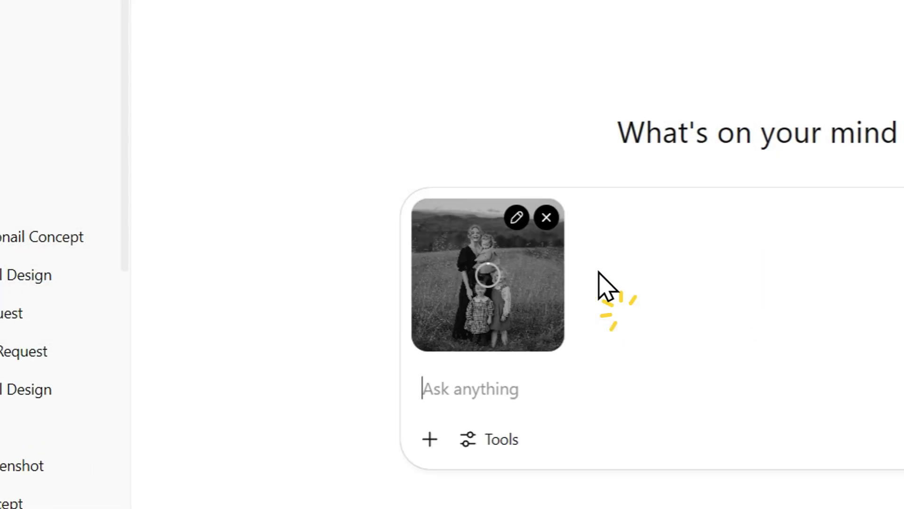
Paste the colorize prompt and send it with the Create image tool.
right_click(464, 387)
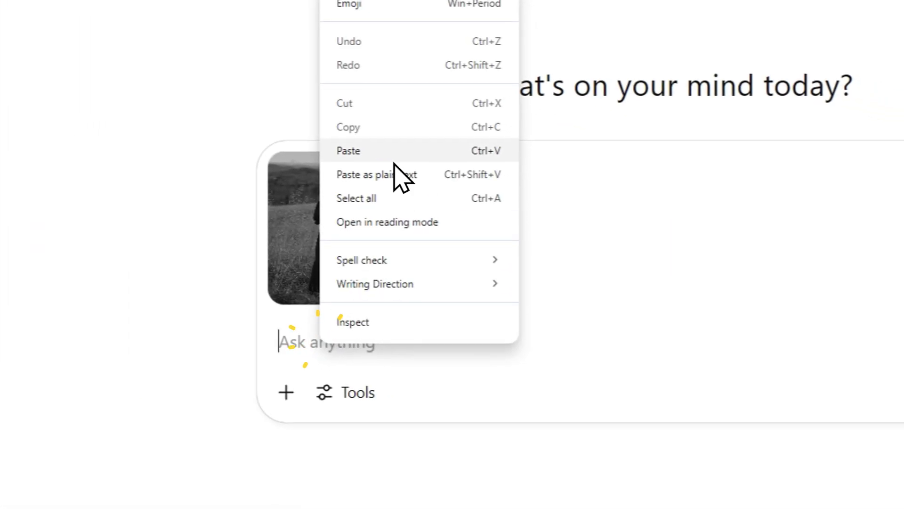
left_click(538, 191)
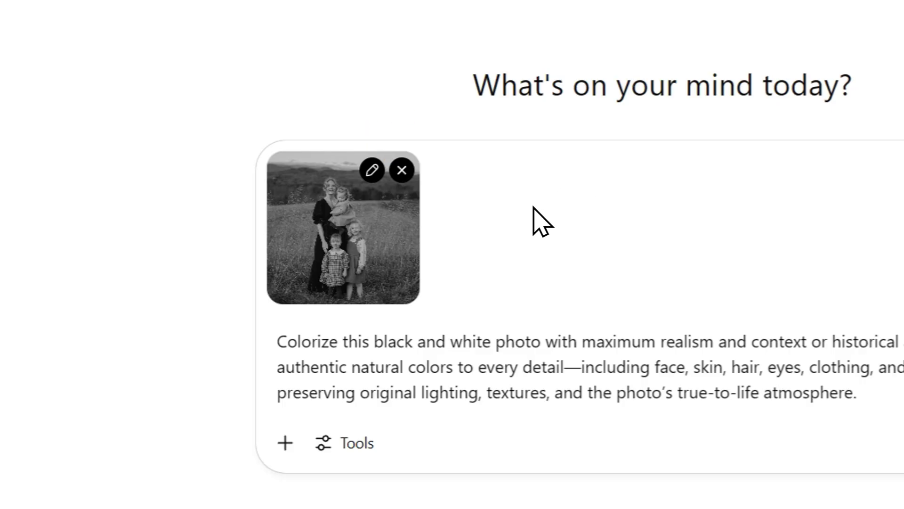
left_click(354, 443)
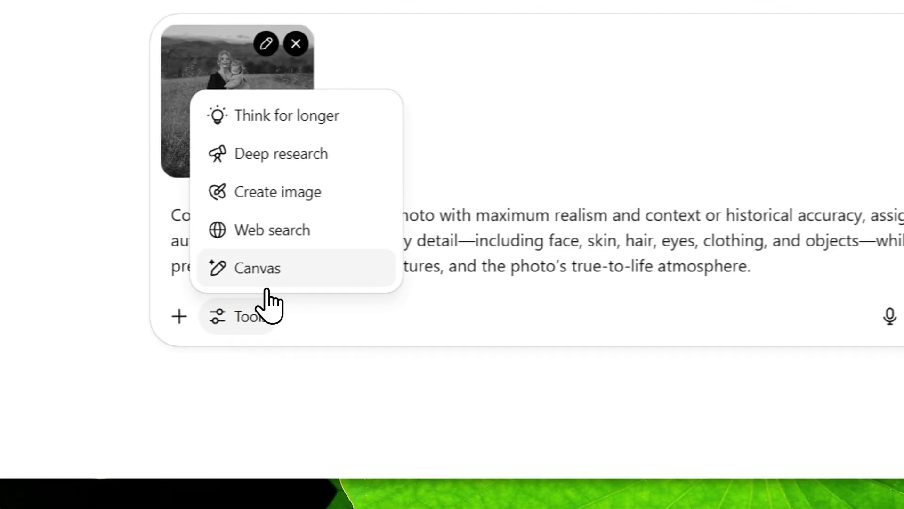
left_click(296, 193)
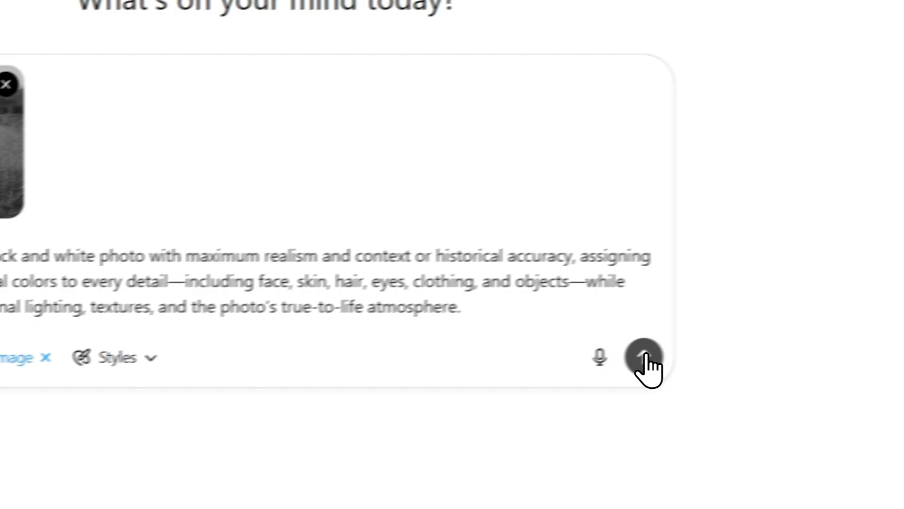
left_click(646, 358)
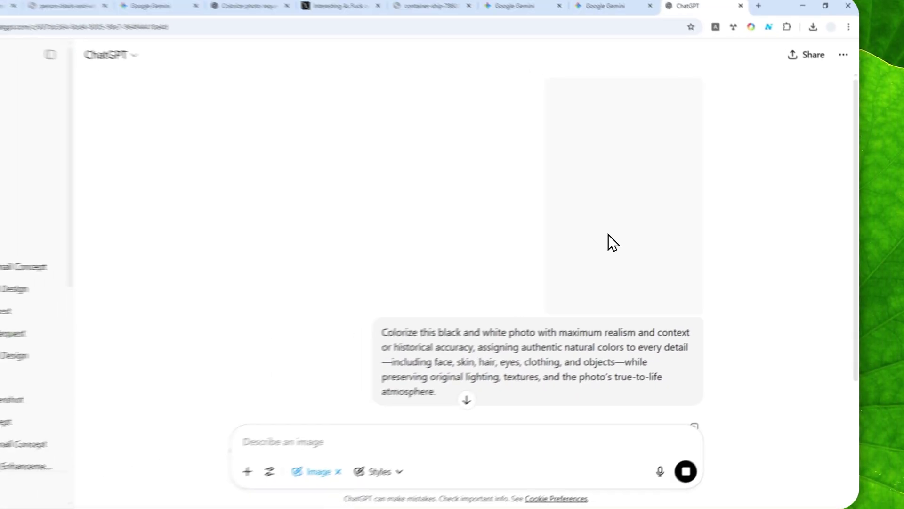
scroll(630, 251, "down", 3)
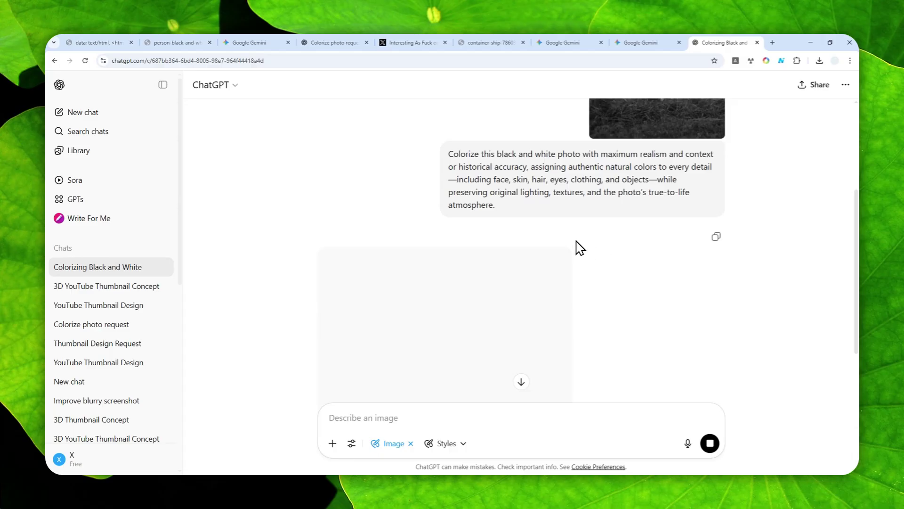
scroll(567, 225, "down", 3)
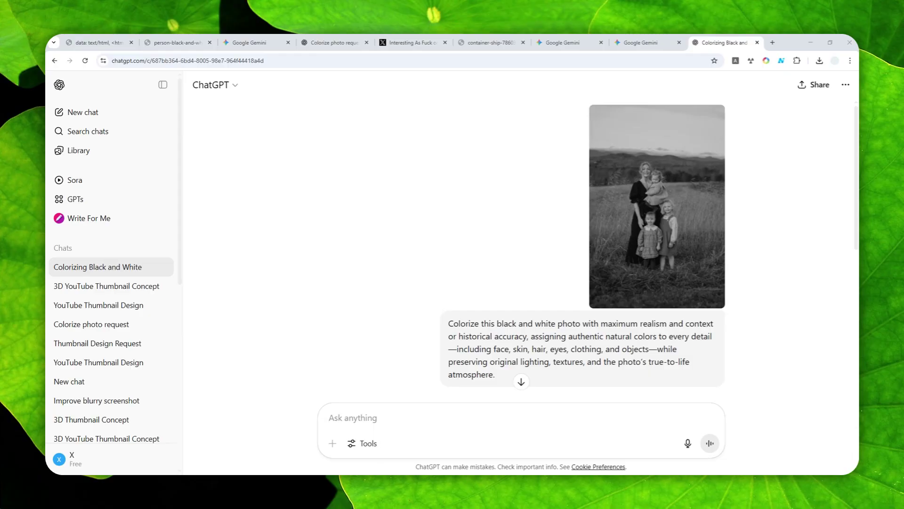
Open the original family photo in a tab beside Gemini and view it at full resolution.
left_click_drag(760, 37, 636, 38)
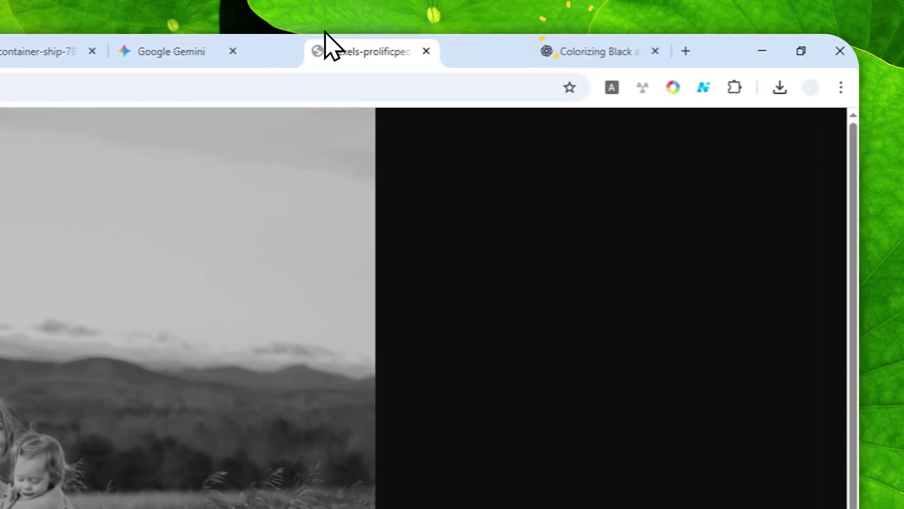
left_click_drag(325, 31, 282, 40)
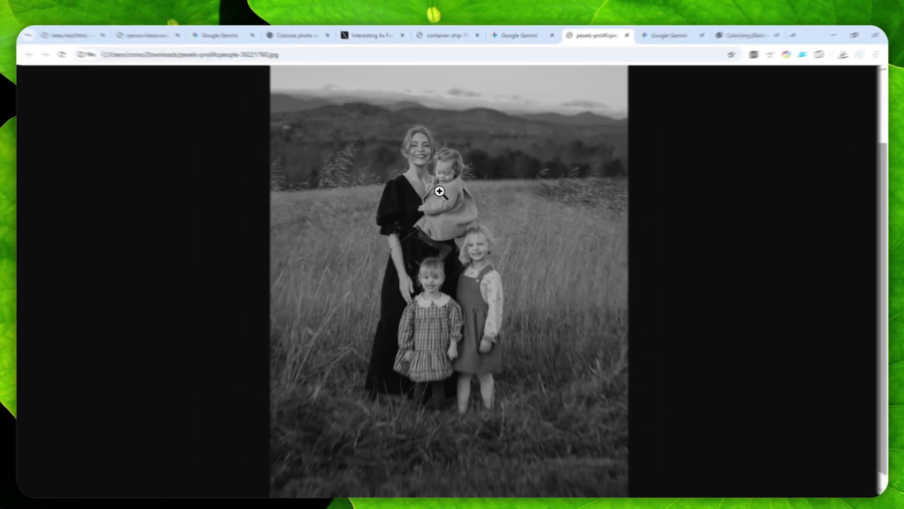
left_click(424, 203)
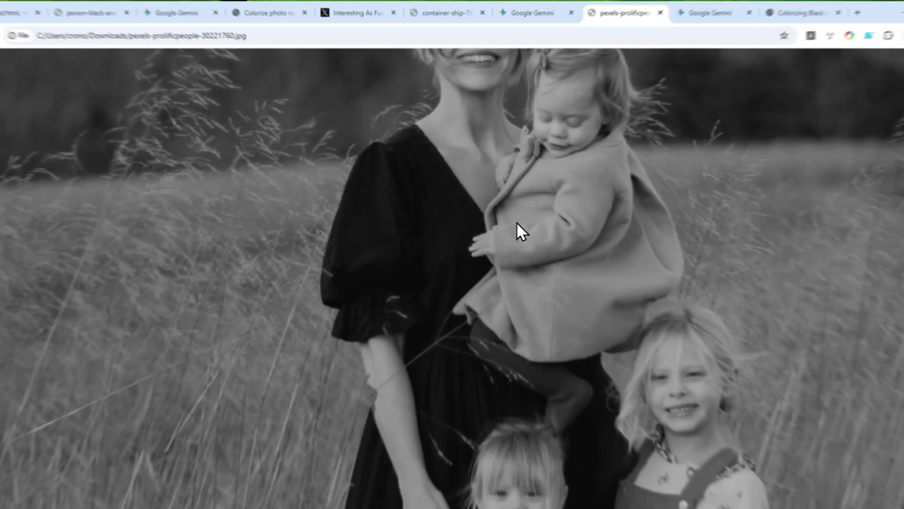
scroll(528, 184, "up", 3)
scroll(517, 207, "down", 5)
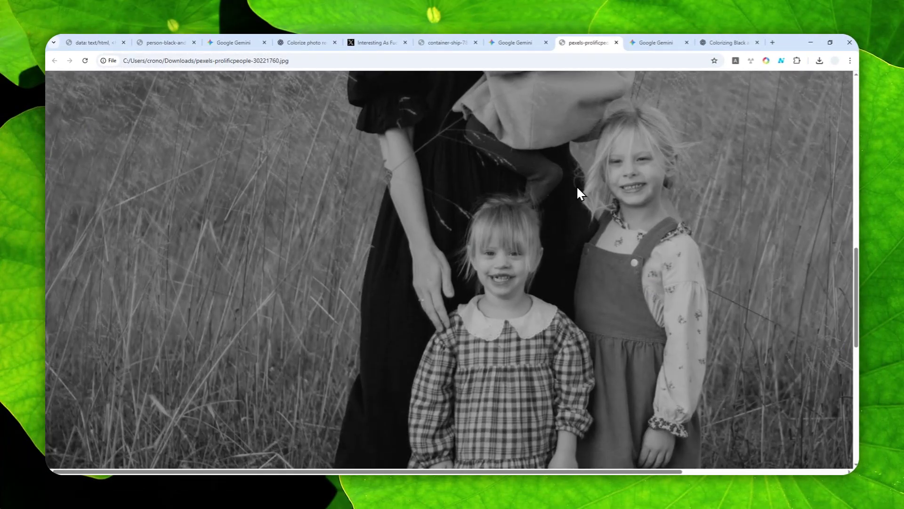
scroll(588, 220, "up", 2)
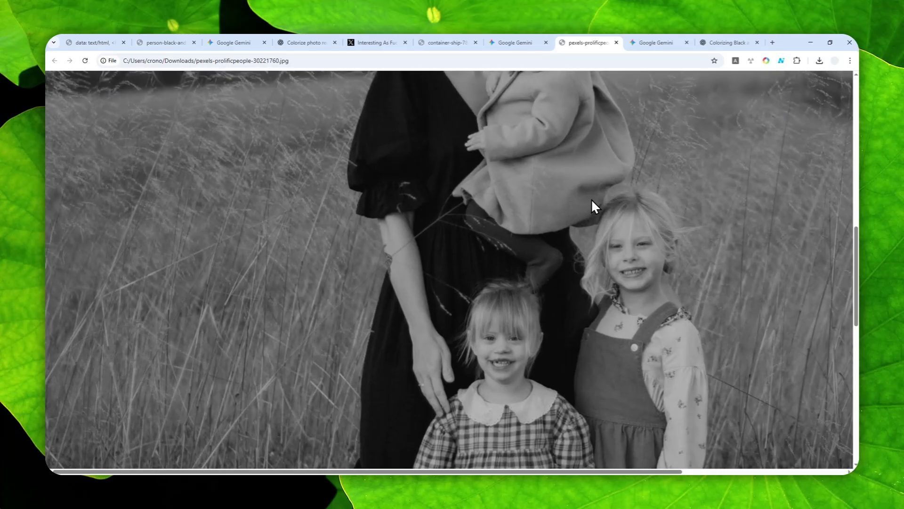
Zoom Gemini's colorized photo, reset the zoom, and compare it with the Gemini chat and the original.
left_click(654, 42)
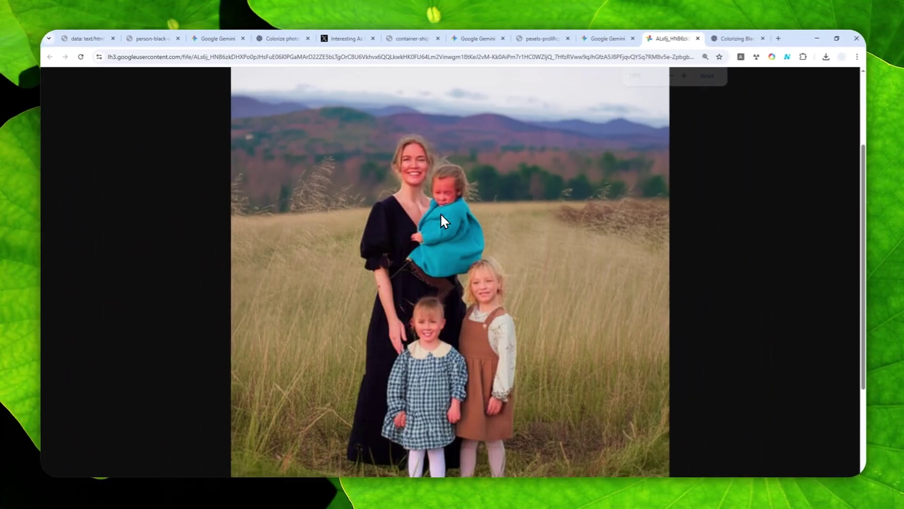
key("ctrl+plus")
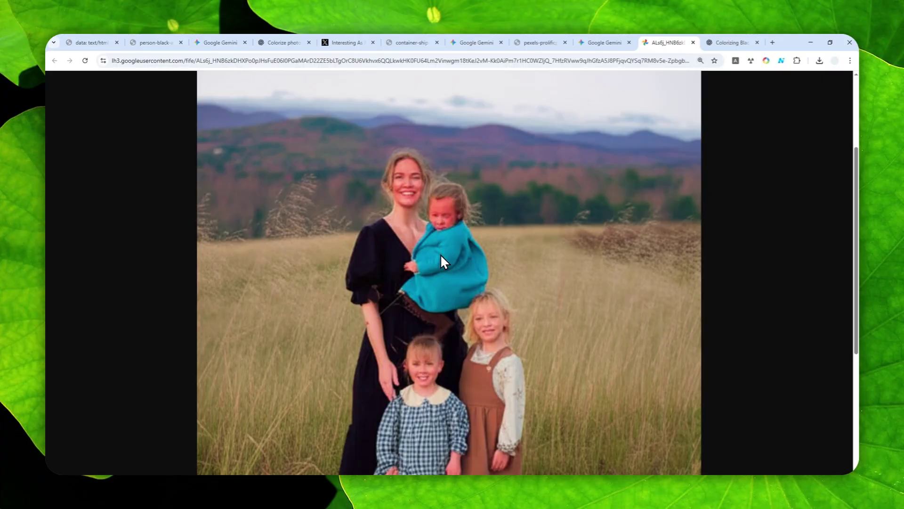
key("ctrl+minus")
left_click(704, 79)
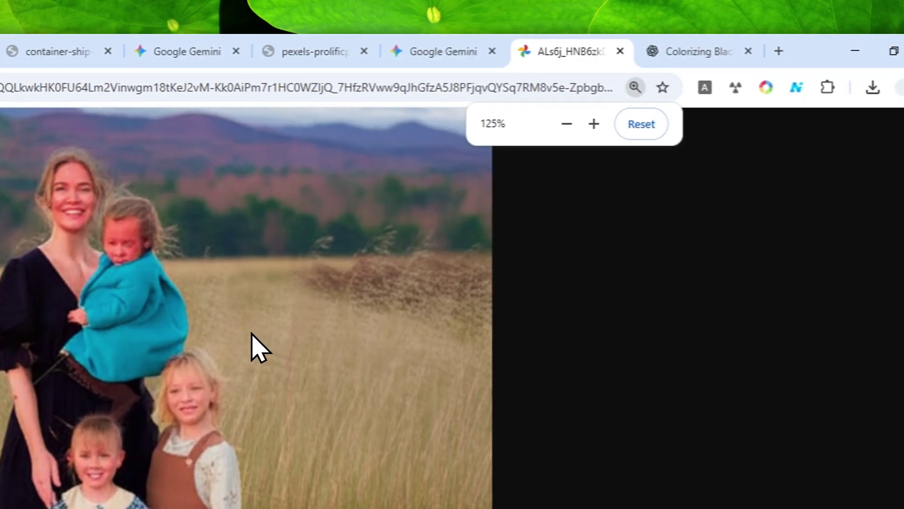
scroll(264, 343, "up", 3)
left_click(435, 51)
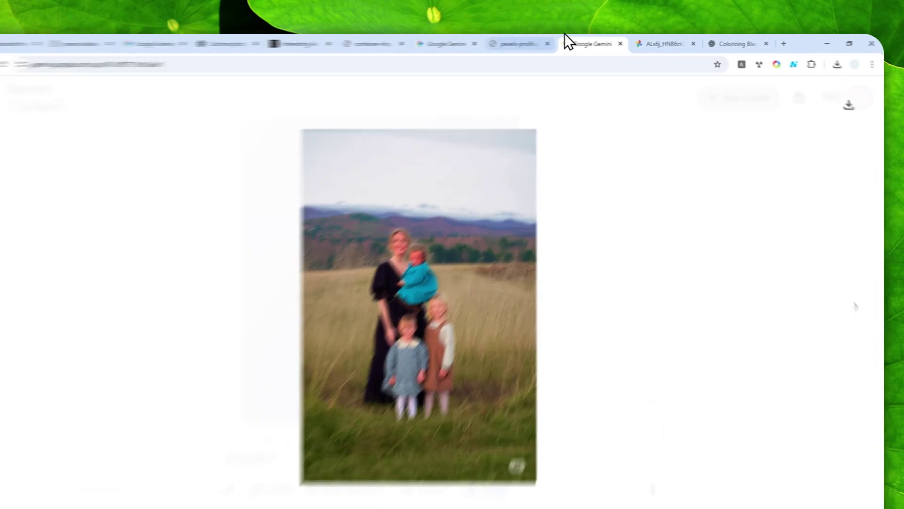
left_click(549, 38)
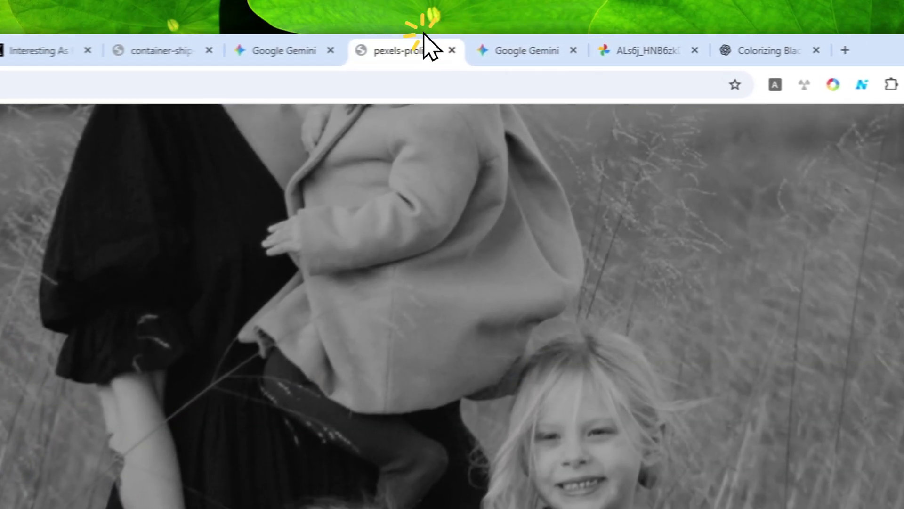
scroll(490, 377, "up", 5)
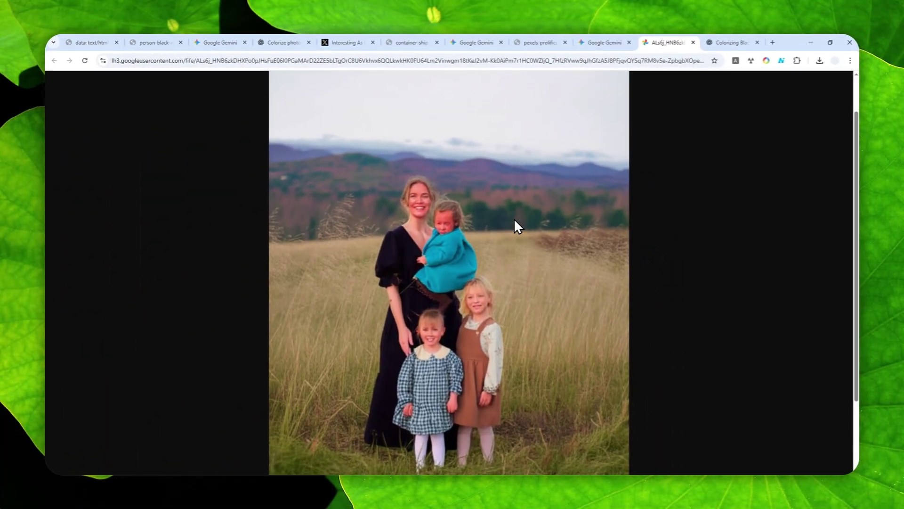
Open ChatGPT's generated colorized photo full-size from the Colorizing Black and White chat, then view the X post.
left_click(721, 41)
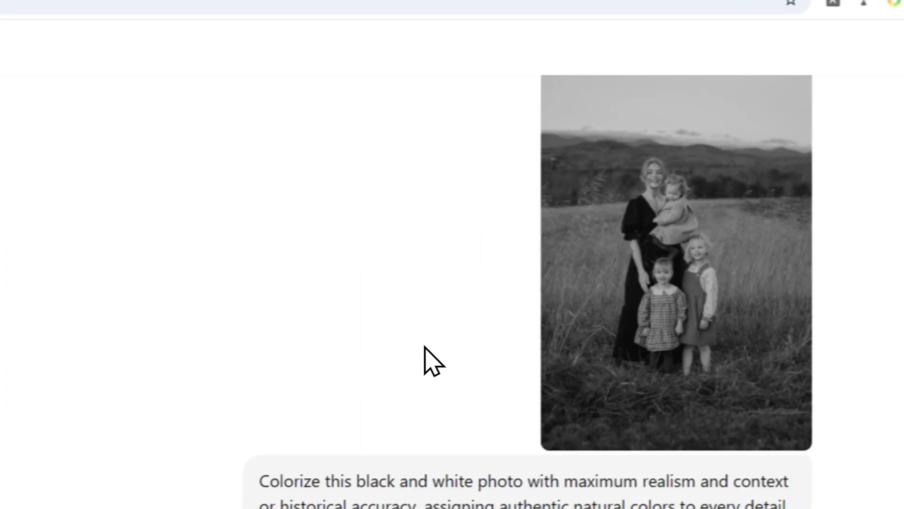
scroll(509, 245, "down", 5)
scroll(436, 343, "down", 3)
left_click(250, 367)
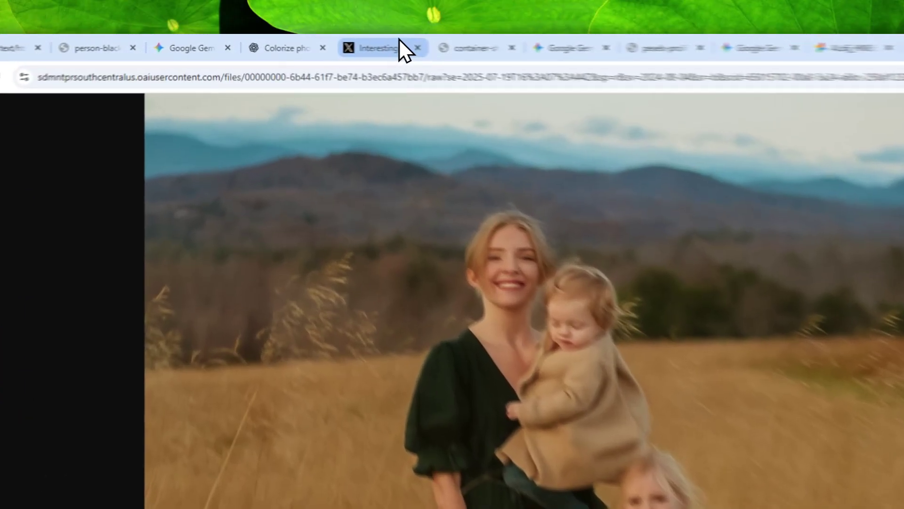
left_click(334, 43)
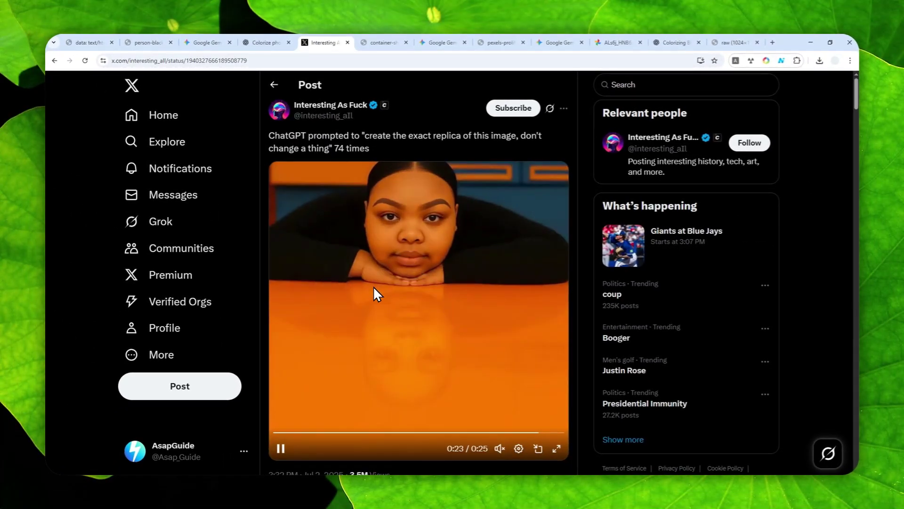
Replay the X replica video from the start with sound muted, then return to ChatGPT's photo.
left_click(273, 432)
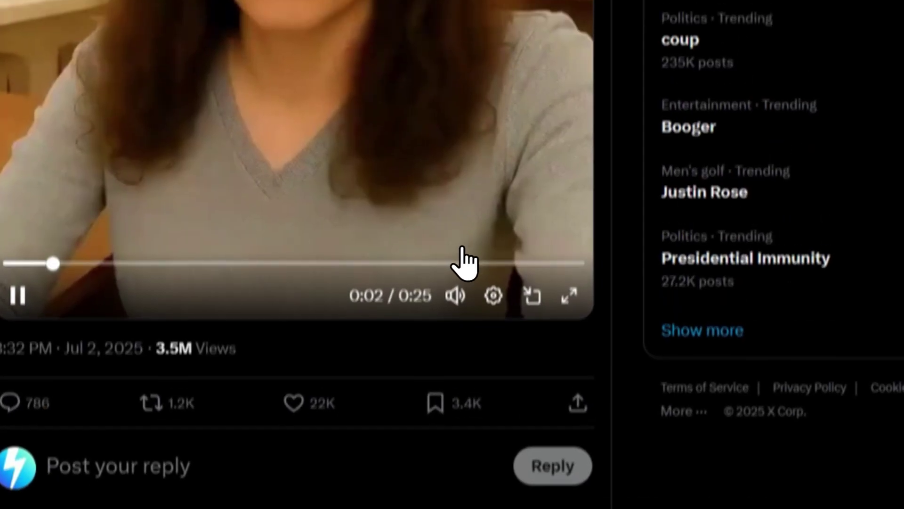
left_click(455, 295)
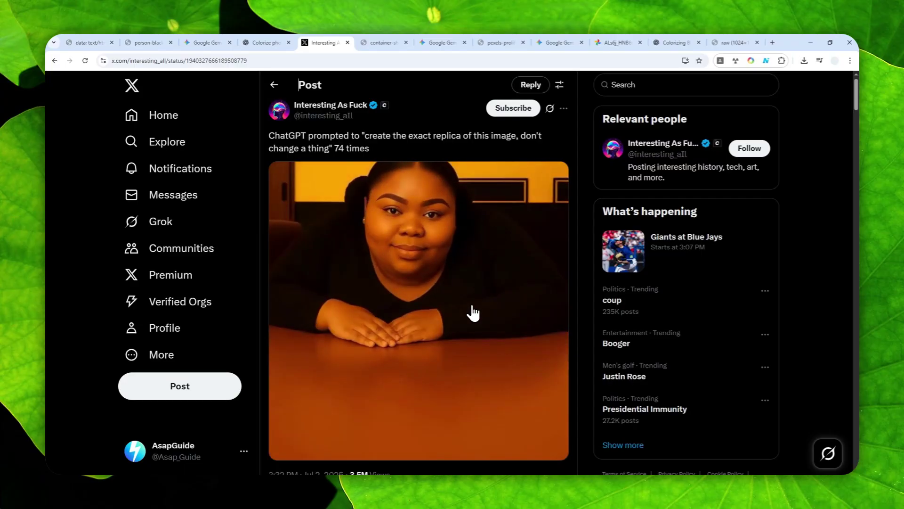
left_click(732, 42)
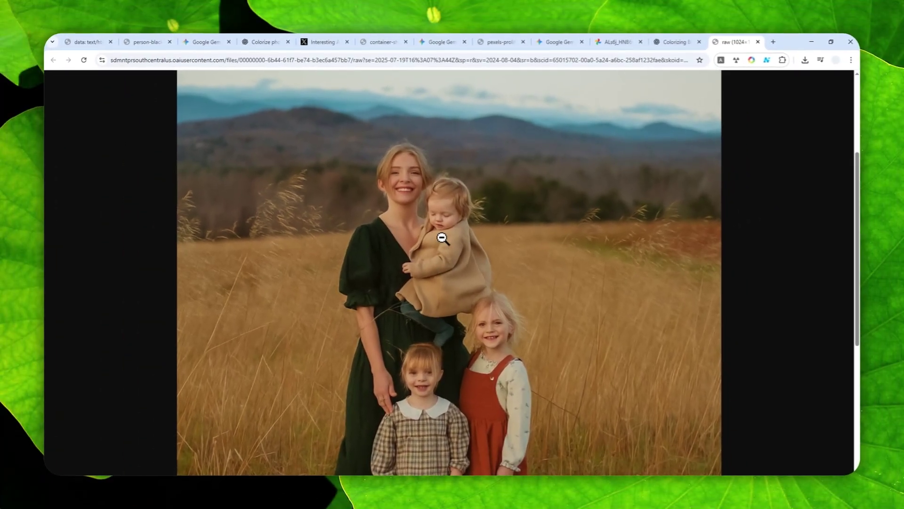
Fit ChatGPT's whole colorized photo in the window, then switch to the DRA-Ctrl window.
scroll(450, 284, "down", 1)
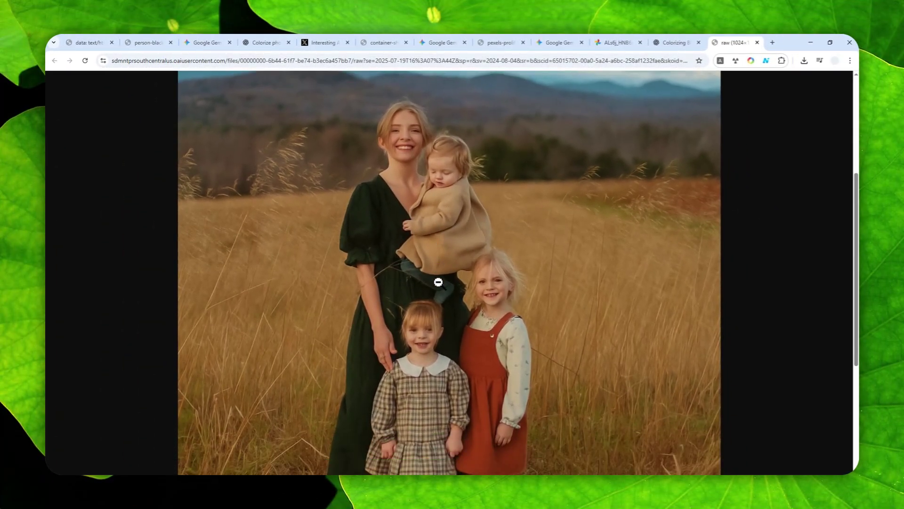
left_click(476, 246)
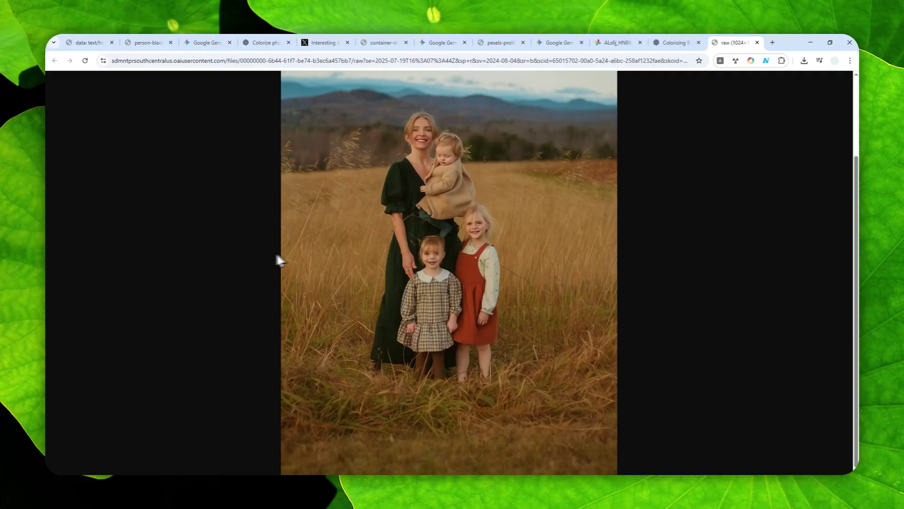
key("alt+Tab")
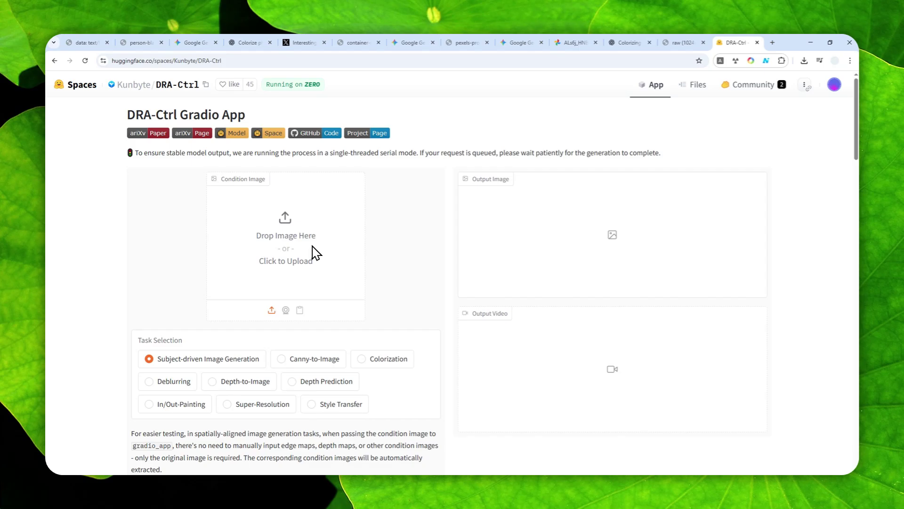
Pick the family photo copy from Downloads in the DRA-Ctrl Condition Image upload area.
left_click(212, 61)
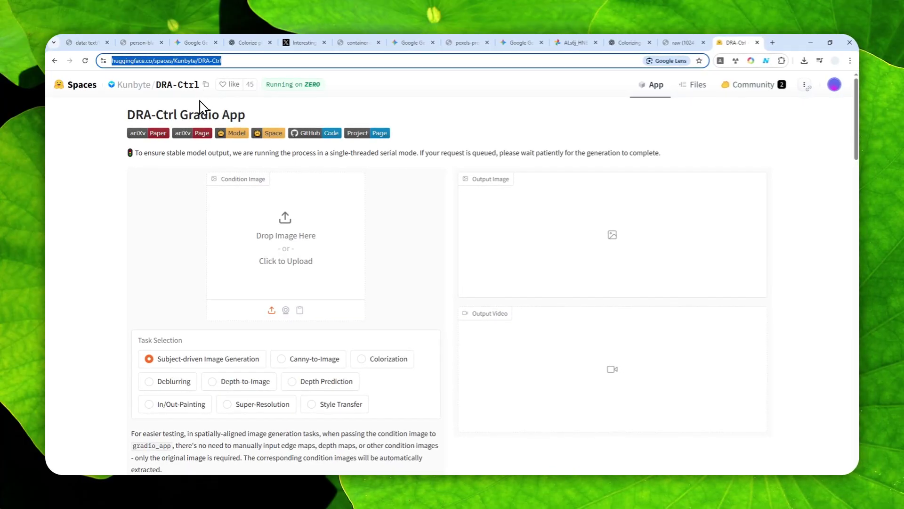
left_click(260, 228)
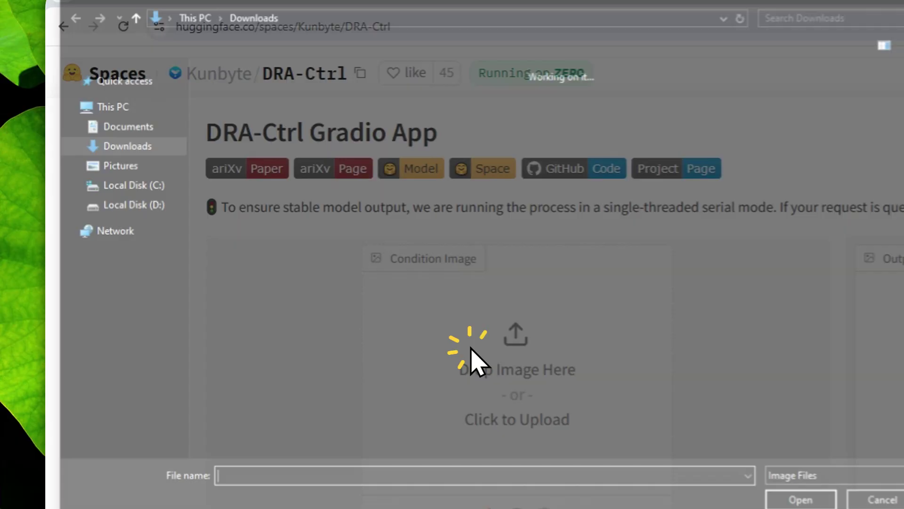
scroll(513, 306, "down", 3)
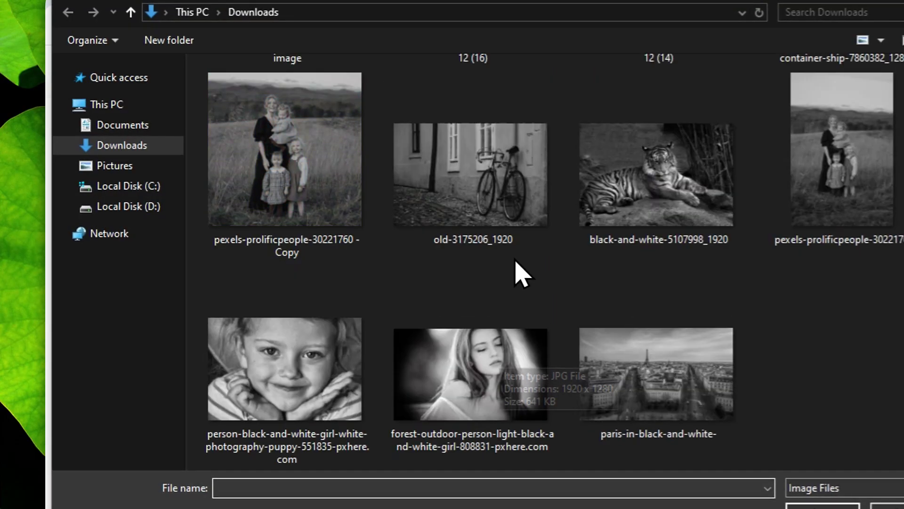
left_click(284, 152)
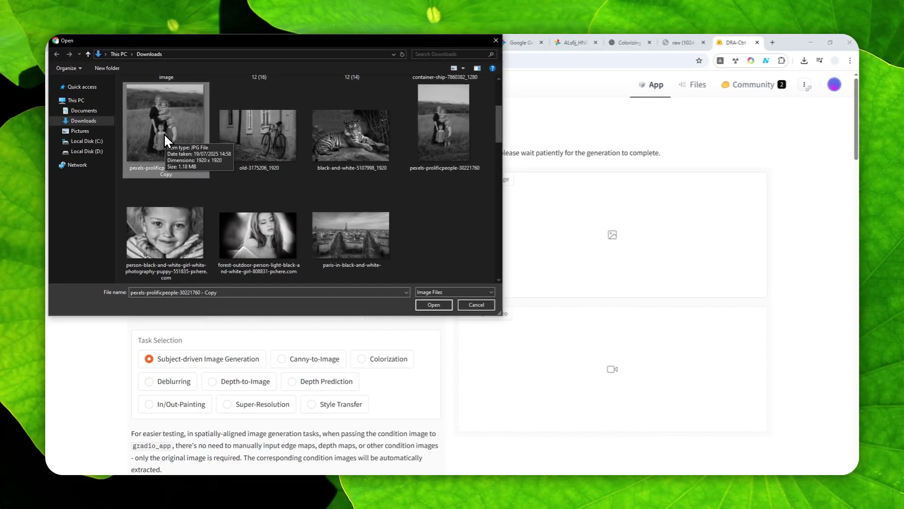
left_click(442, 306)
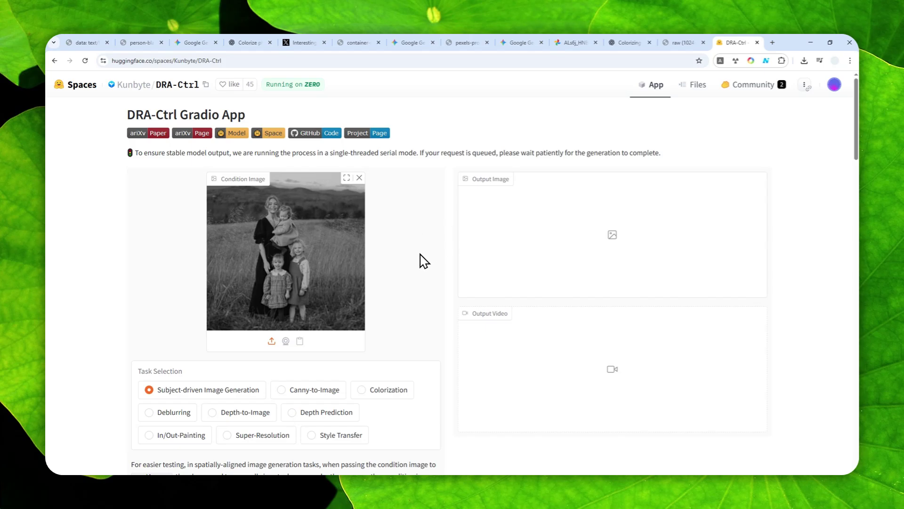
Select the Colorization task in DRA-Ctrl and run it to produce a colorized Output Image.
scroll(388, 250, "down", 1)
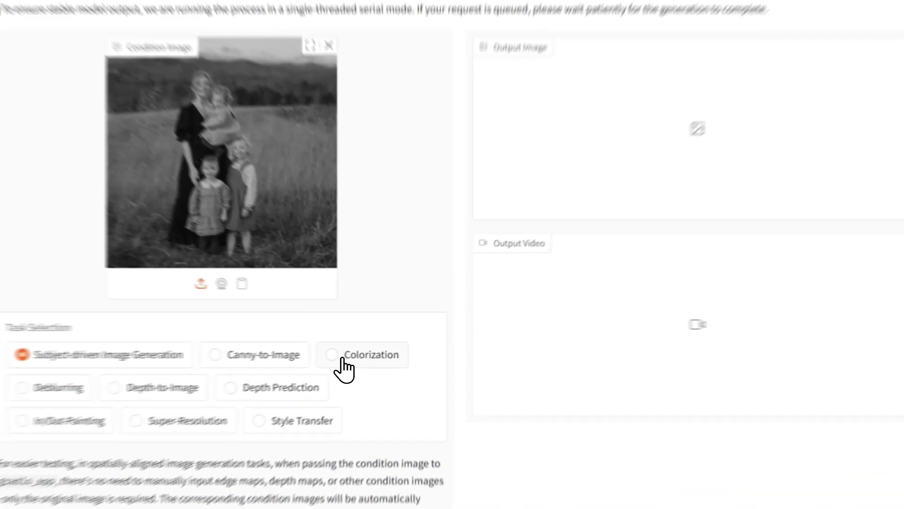
left_click(386, 349)
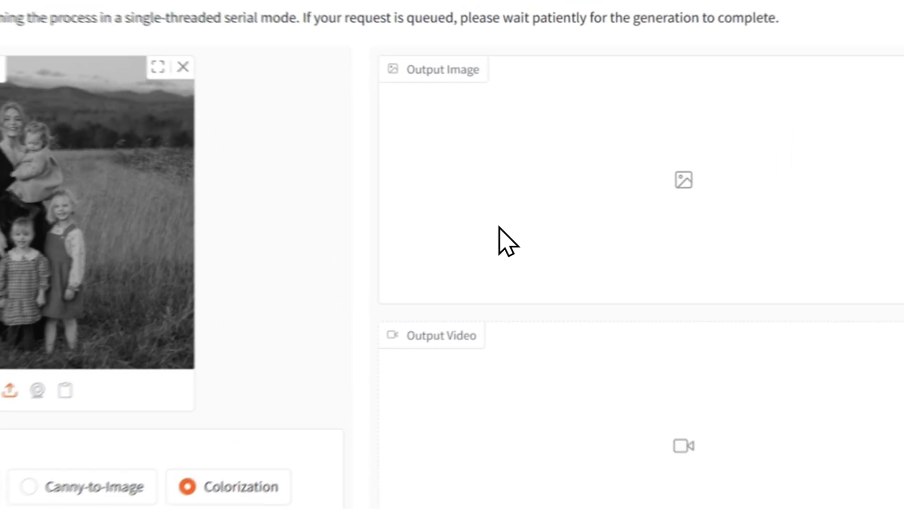
scroll(452, 208, "down", 3)
scroll(289, 243, "down", 4)
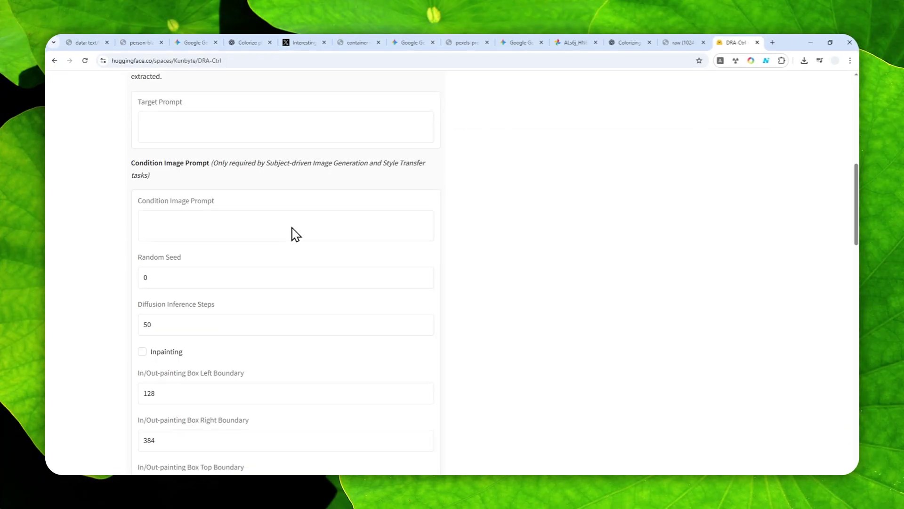
scroll(254, 283, "down", 4)
scroll(283, 242, "down", 3)
scroll(447, 257, "up", 9)
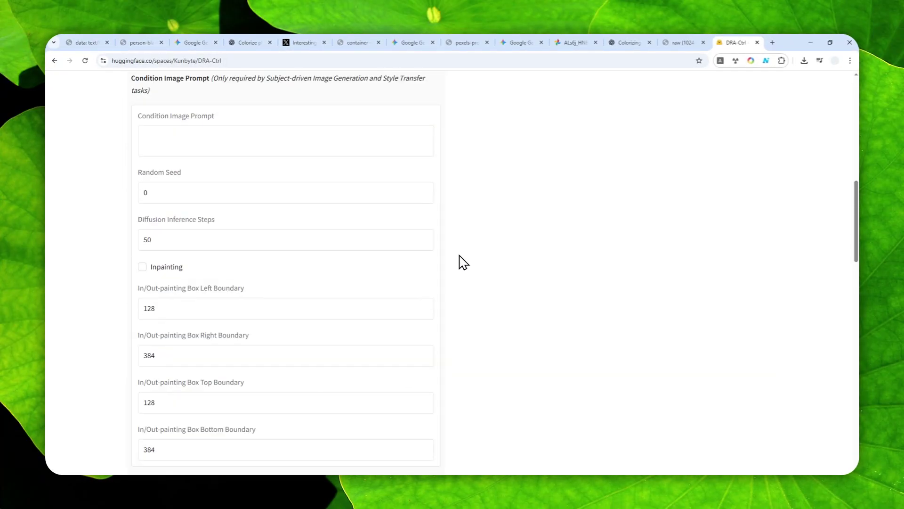
scroll(430, 245, "up", 4)
scroll(430, 244, "down", 1)
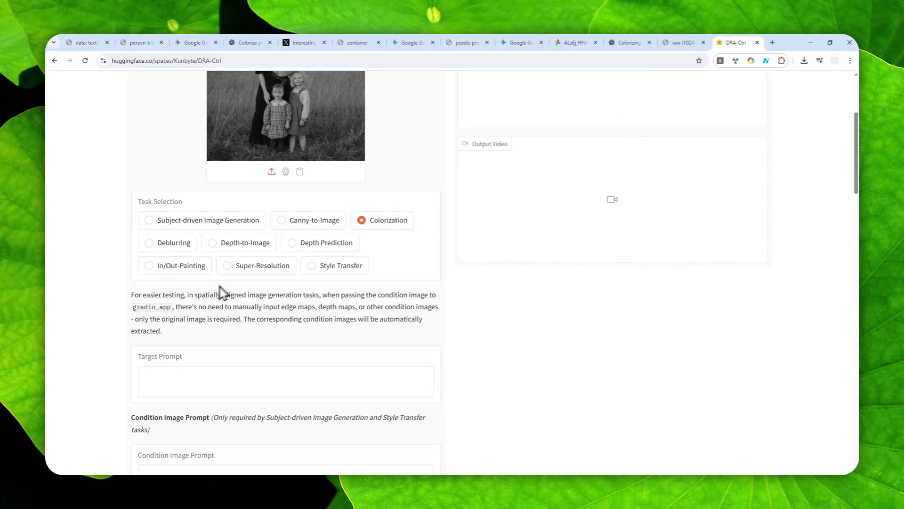
scroll(427, 257, "down", 6)
scroll(400, 269, "down", 6)
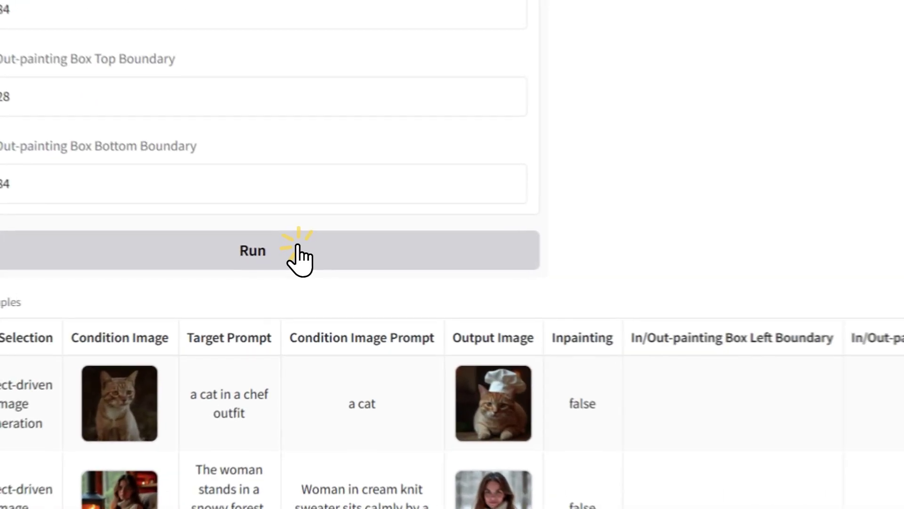
left_click(310, 275)
scroll(557, 221, "up", 10)
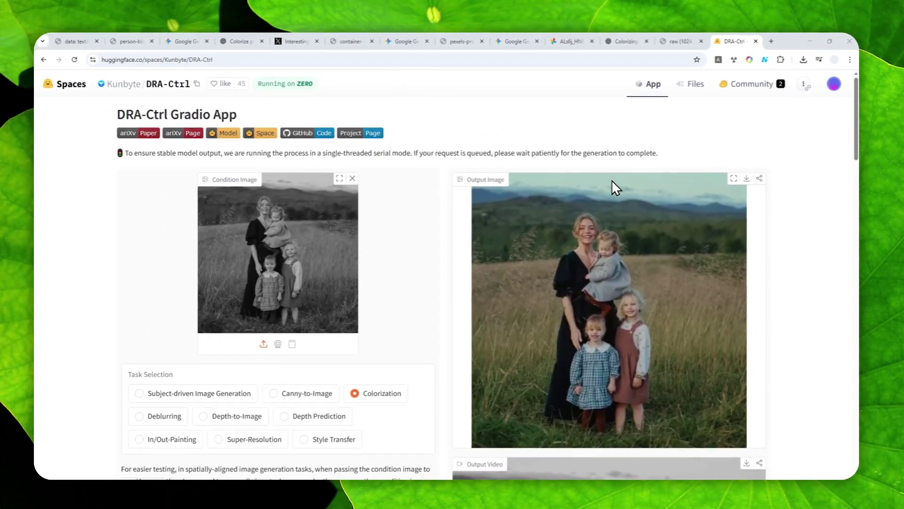
Play and replay the colorization Output Video, then download the Output Image as image (3).webp.
scroll(622, 184, "down", 3)
scroll(622, 182, "down", 6)
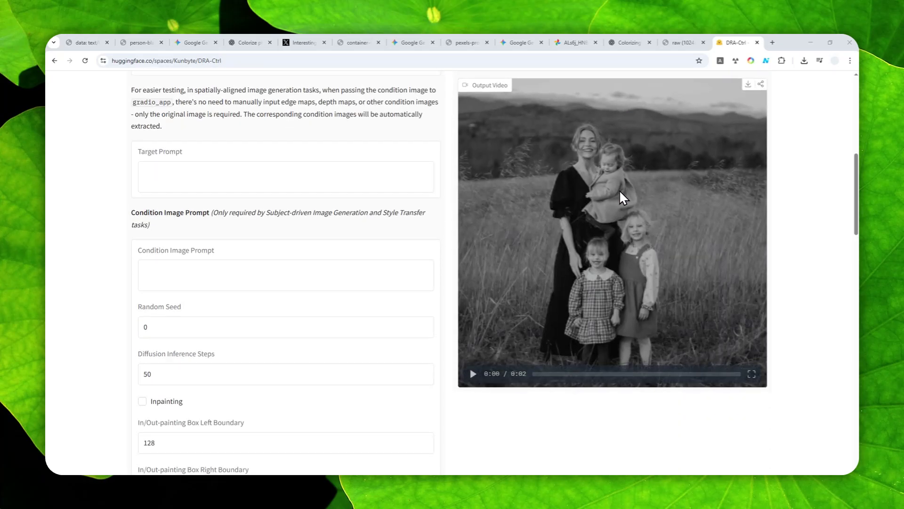
scroll(631, 183, "up", 7)
scroll(621, 183, "down", 7)
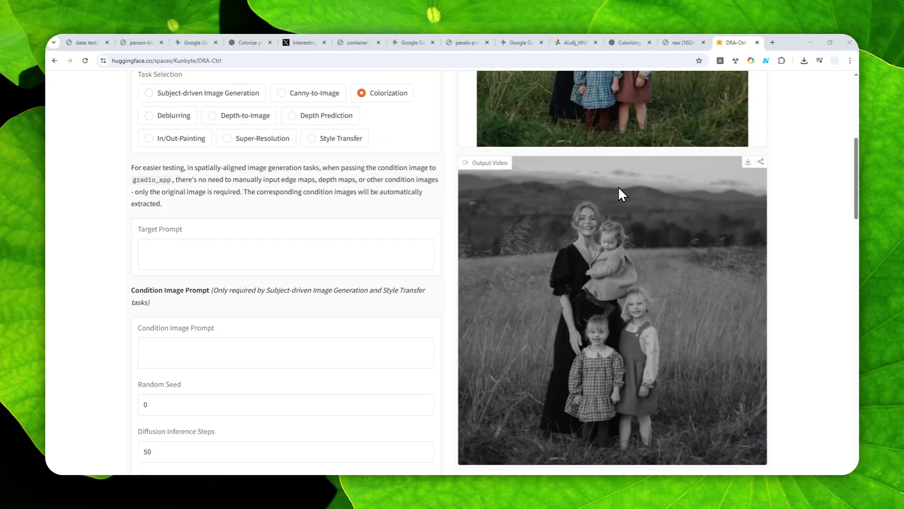
scroll(556, 274, "down", 1)
scroll(499, 330, "up", 1)
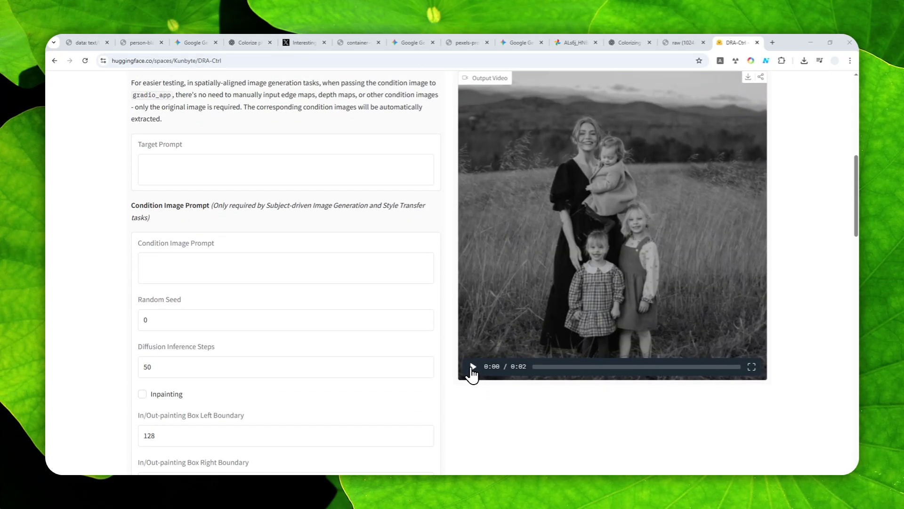
left_click(472, 367)
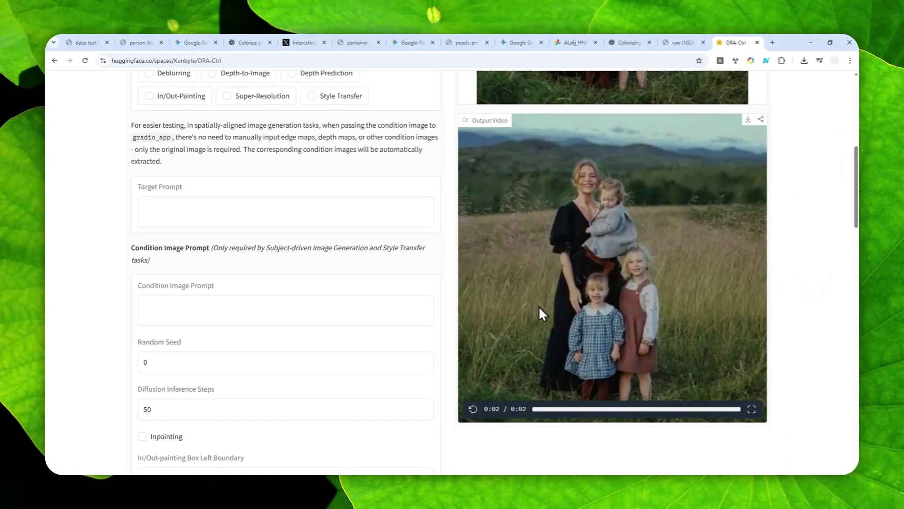
left_click(473, 409)
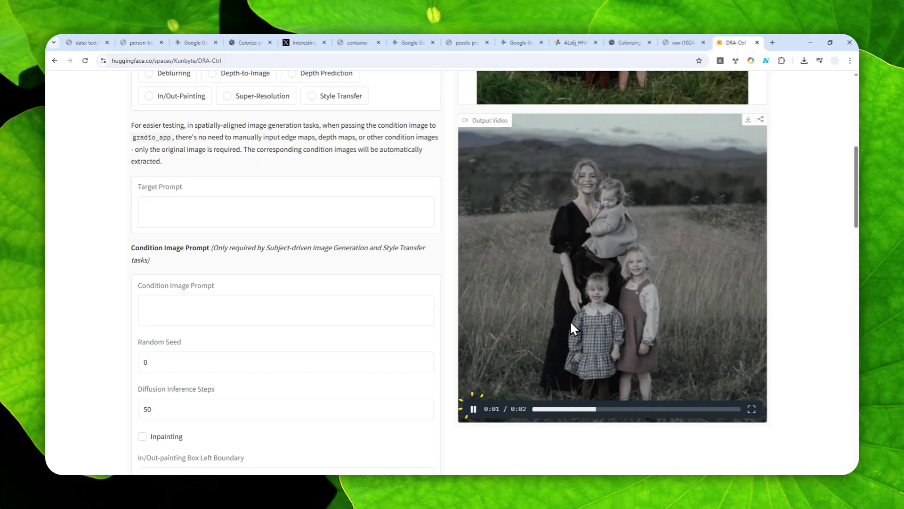
scroll(641, 290, "up", 7)
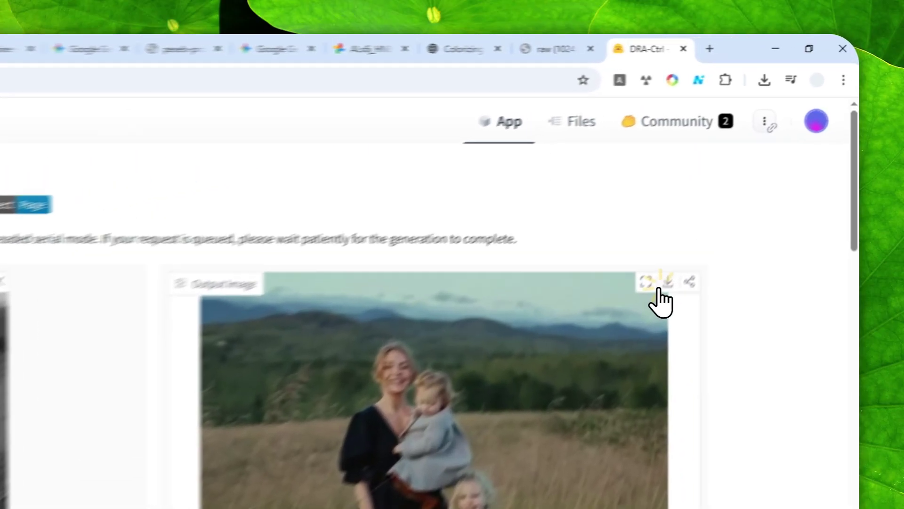
left_click(747, 179)
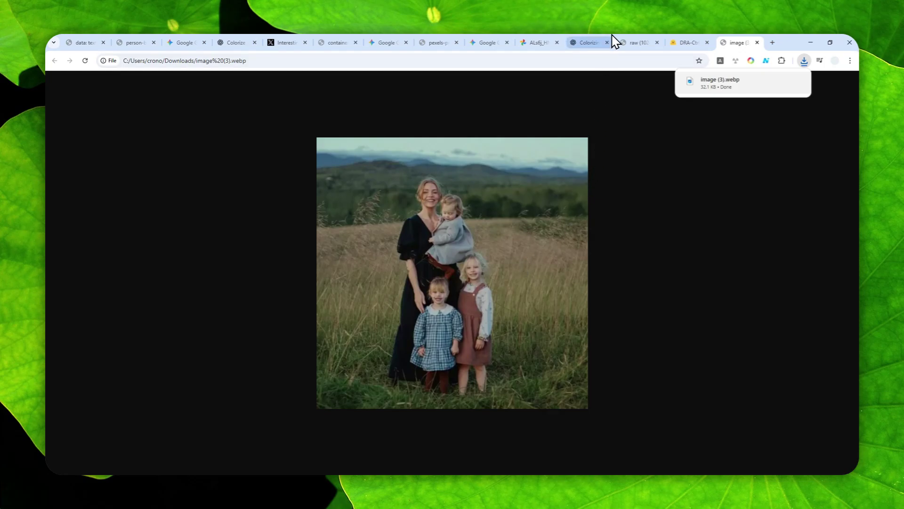
Place ChatGPT's full-size photo beside DRA-Ctrl's image (3).webp and flip between them to compare.
left_click(590, 37)
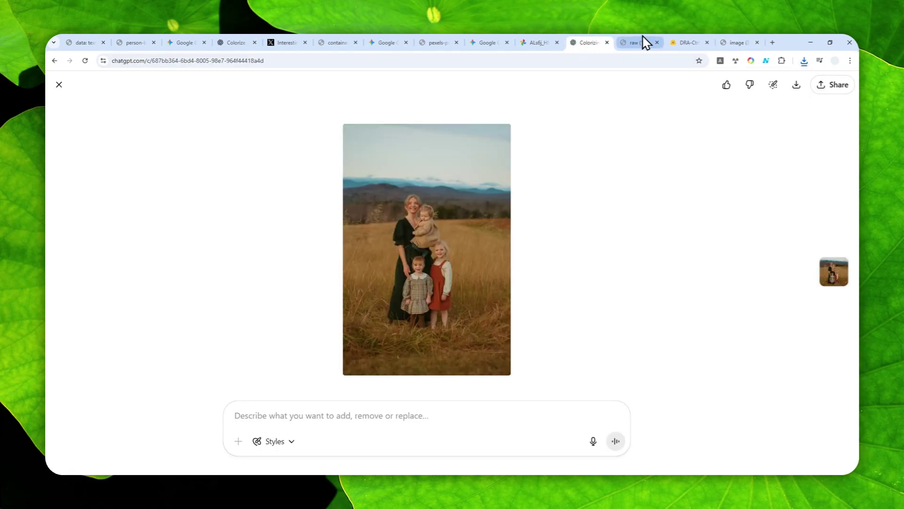
left_click_drag(646, 38, 694, 38)
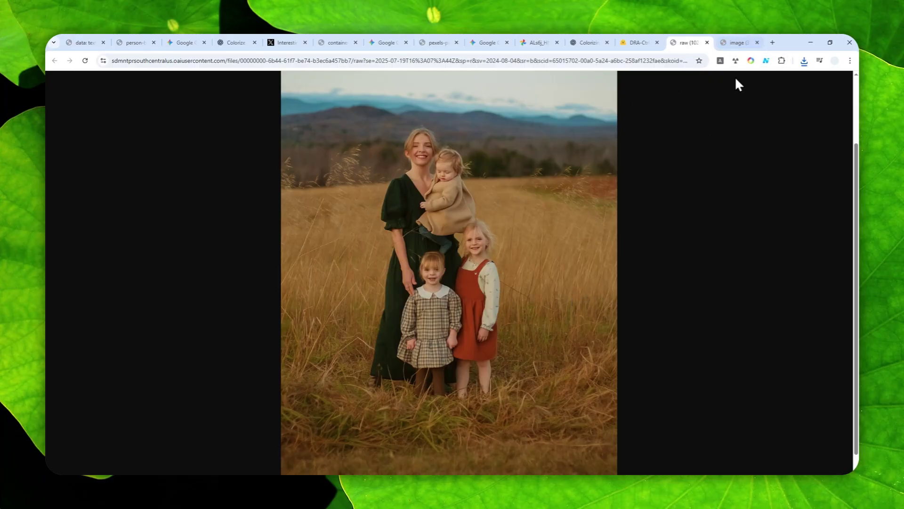
left_click(739, 43)
left_click(650, 44)
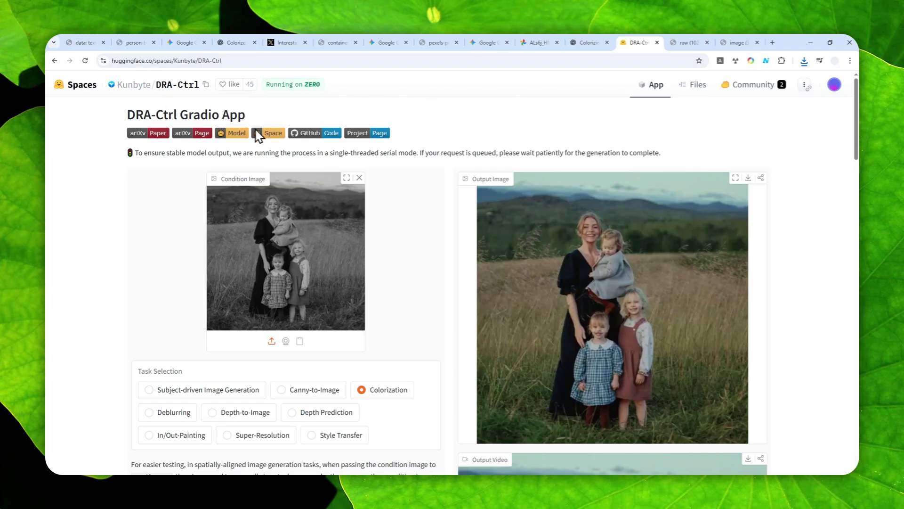
left_click(741, 42)
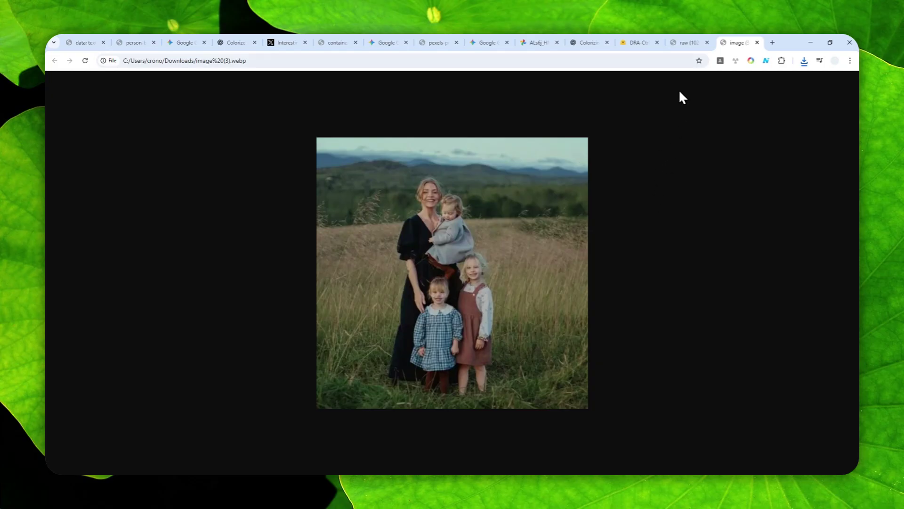
left_click(683, 41)
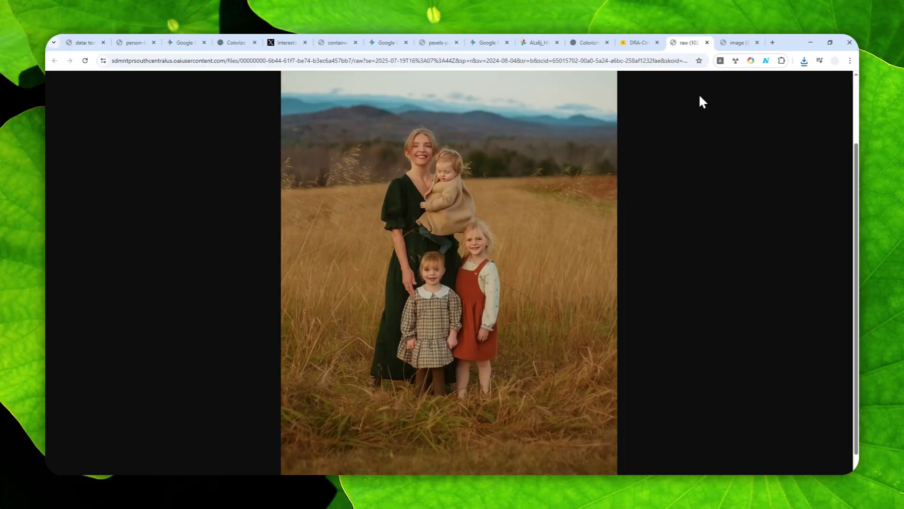
left_click(733, 43)
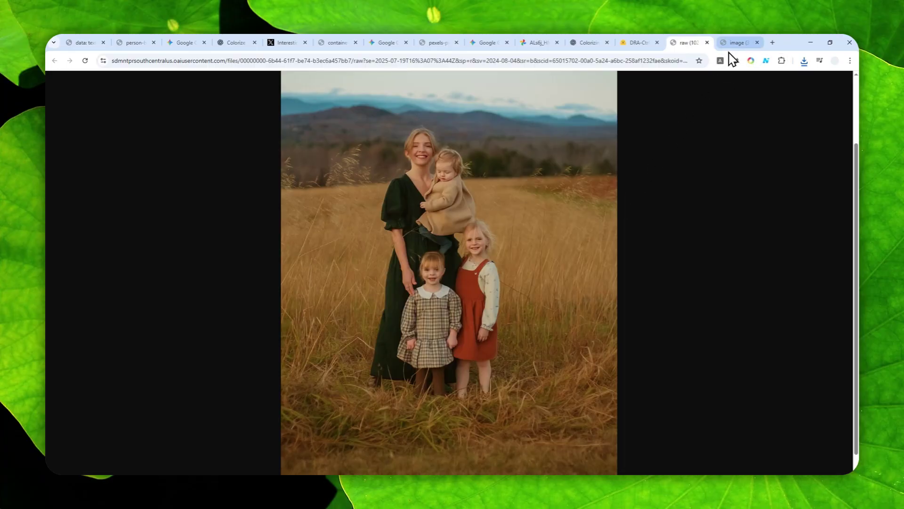